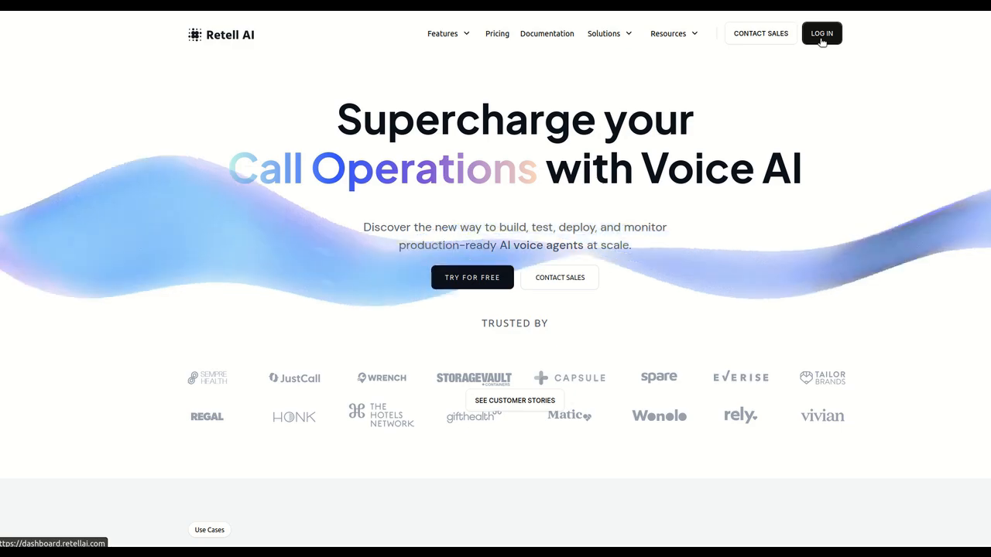
Log in to the Retell AI dashboard and open the workspace's knowledge bases.
left_click(821, 34)
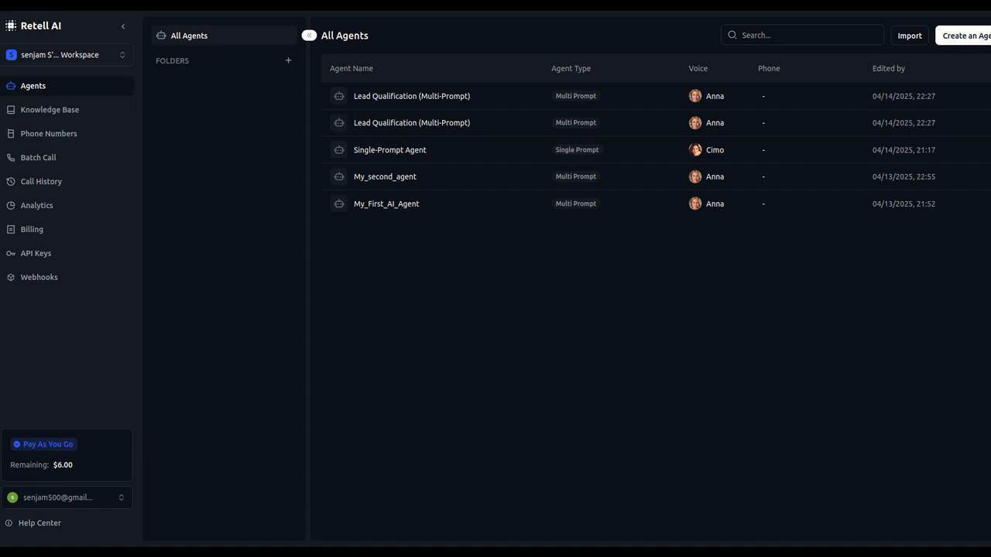
left_click(51, 110)
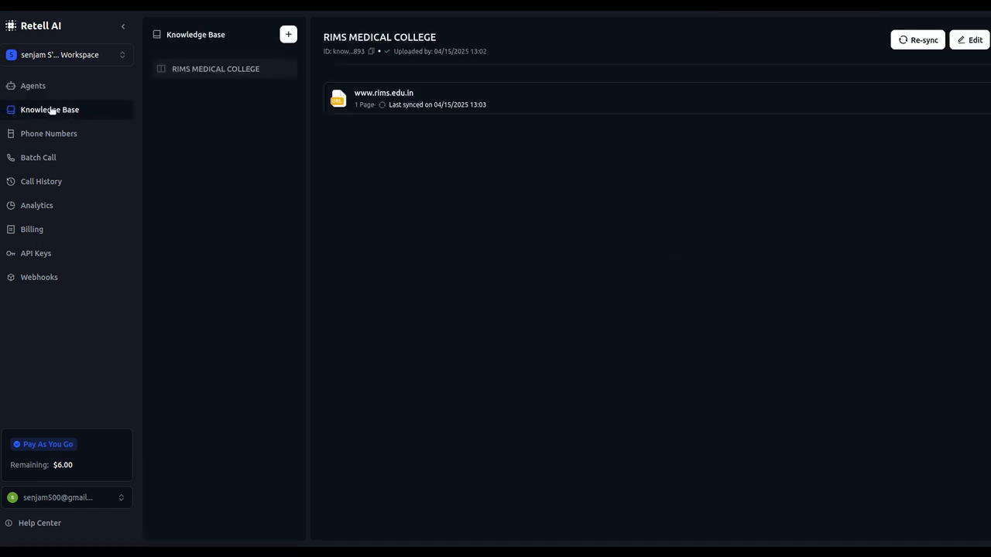
Start a new knowledge base named HeartHealthCenter and copy that name.
left_click(290, 35)
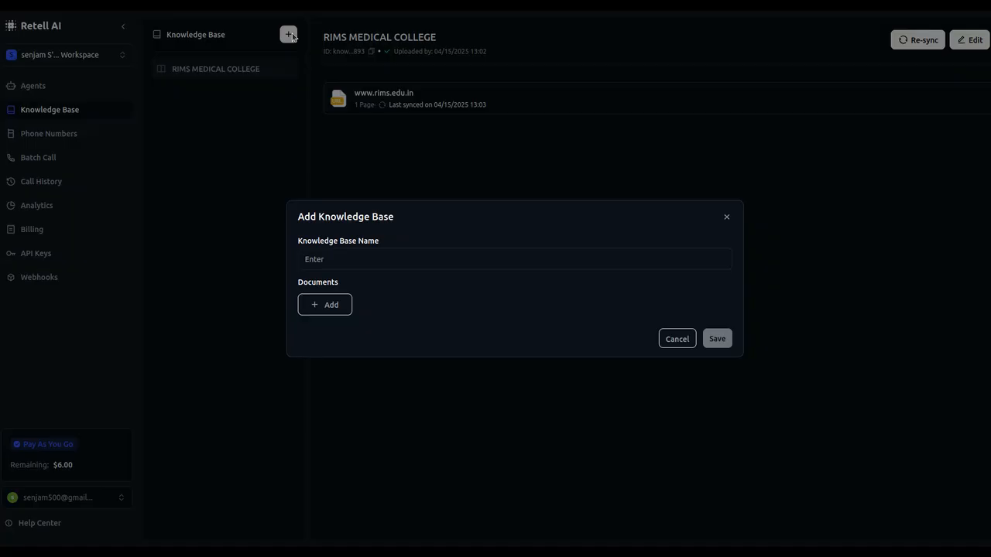
left_click(320, 259)
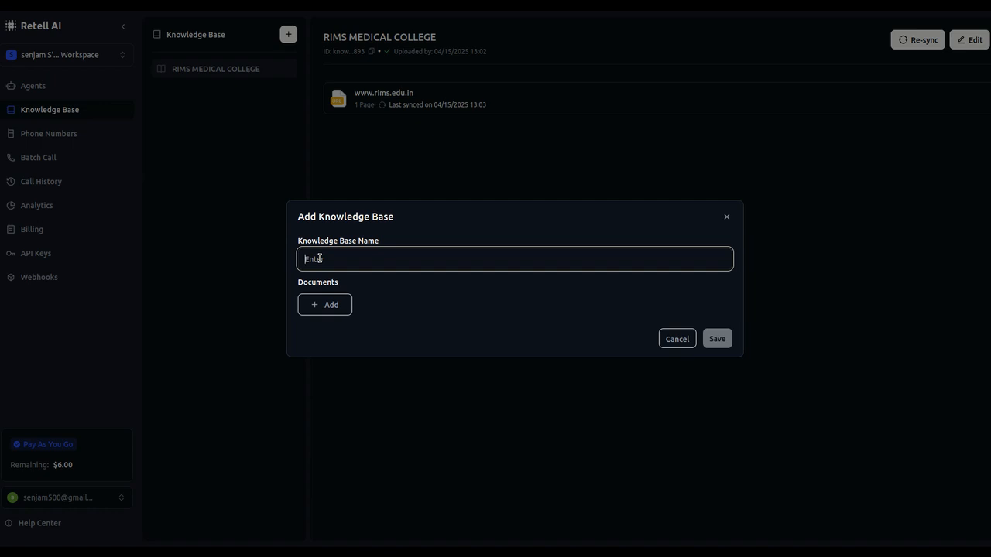
type("www")
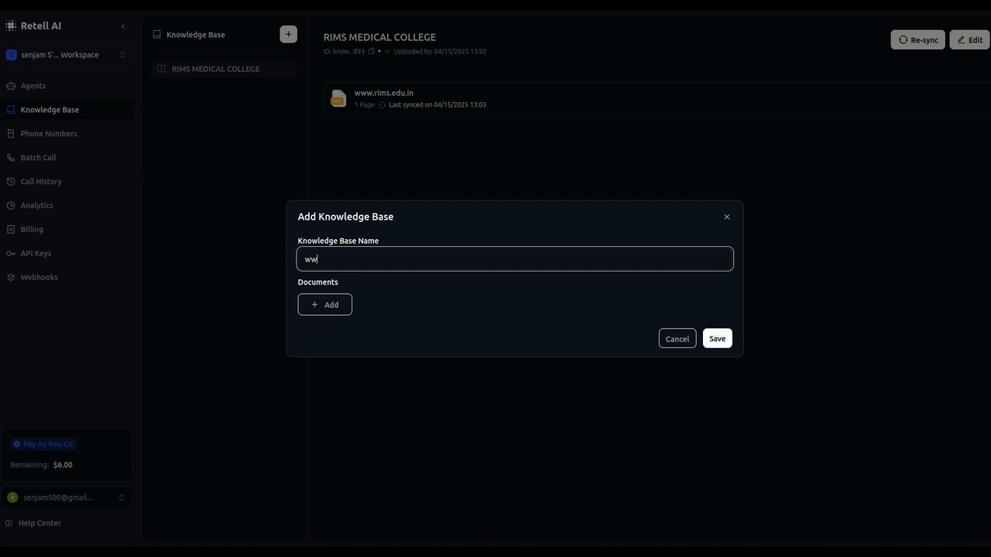
key("BackSpace")
key("BackSpace")
key("BackSpace")
type("HeartHealtjh")
key("BackSpace")
key("BackSpace")
type("hCenter")
key("ctrl+a")
key("ctrl+c")
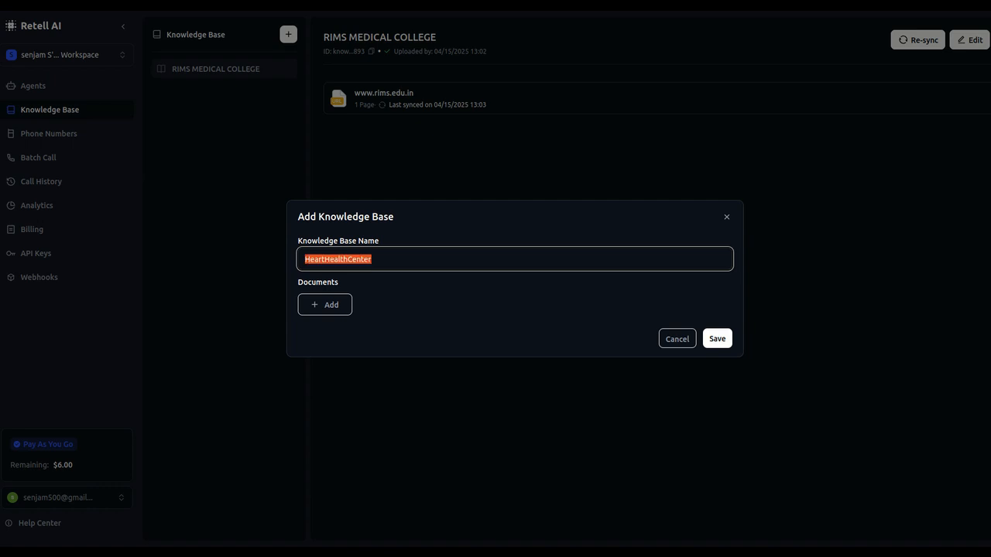
left_click(382, 261)
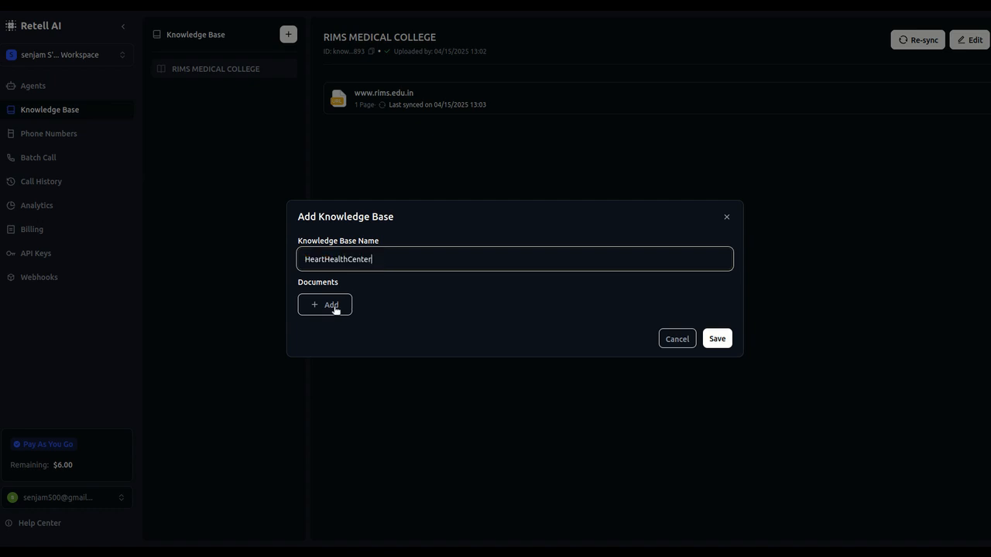
left_click(336, 308)
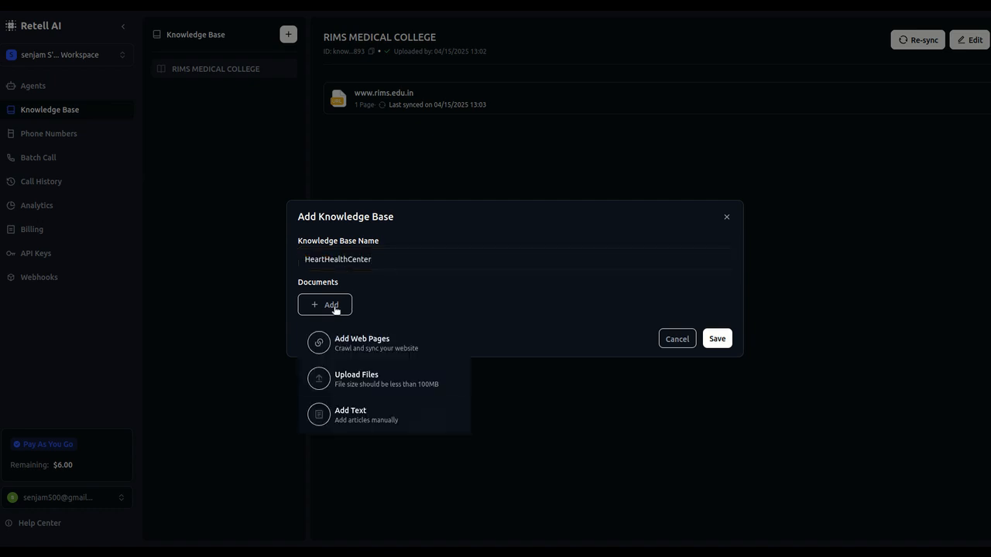
left_click(368, 349)
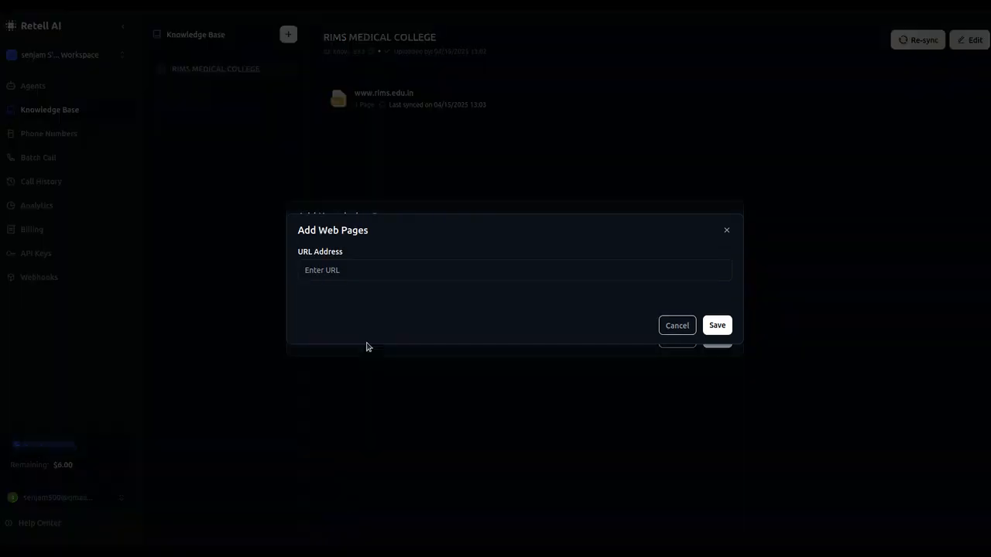
left_click(362, 273)
type("www.")
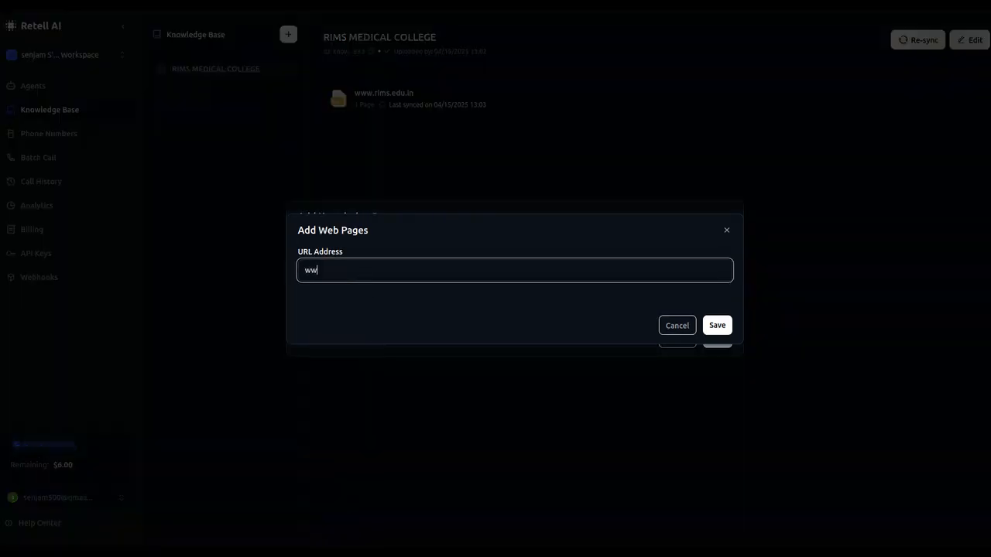
key("ctrl+v")
type(".com")
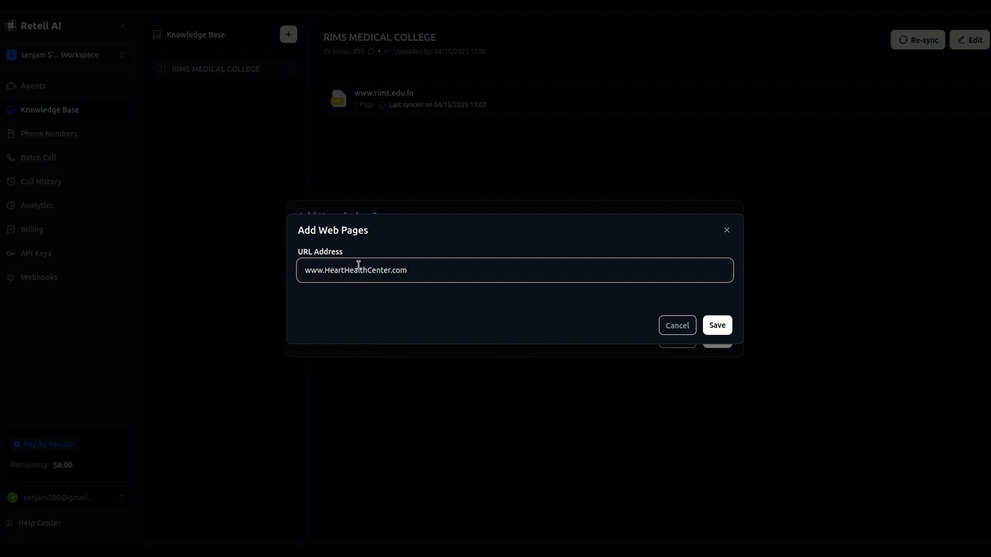
left_click(726, 231)
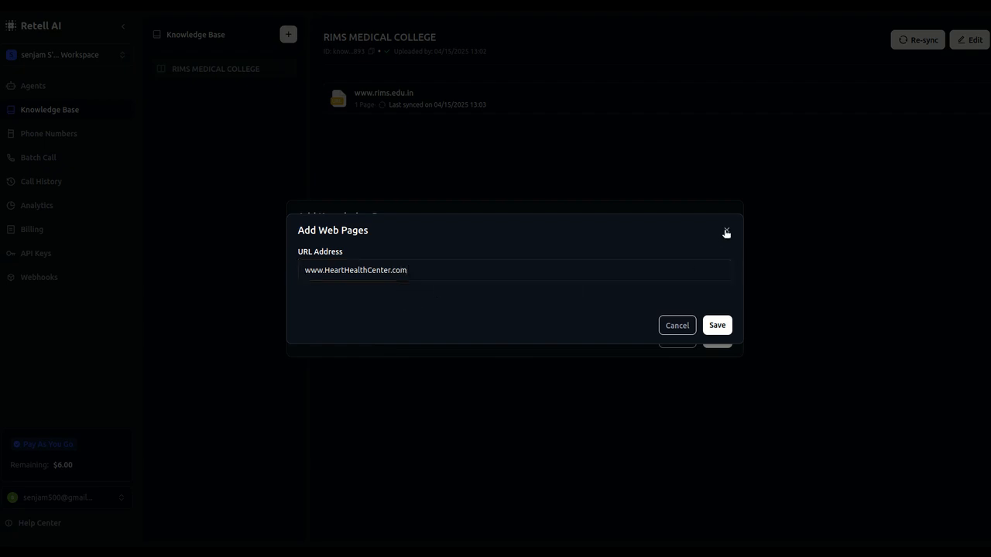
Open the form for adding a text document, close it empty, and discard the new knowledge base.
left_click(335, 310)
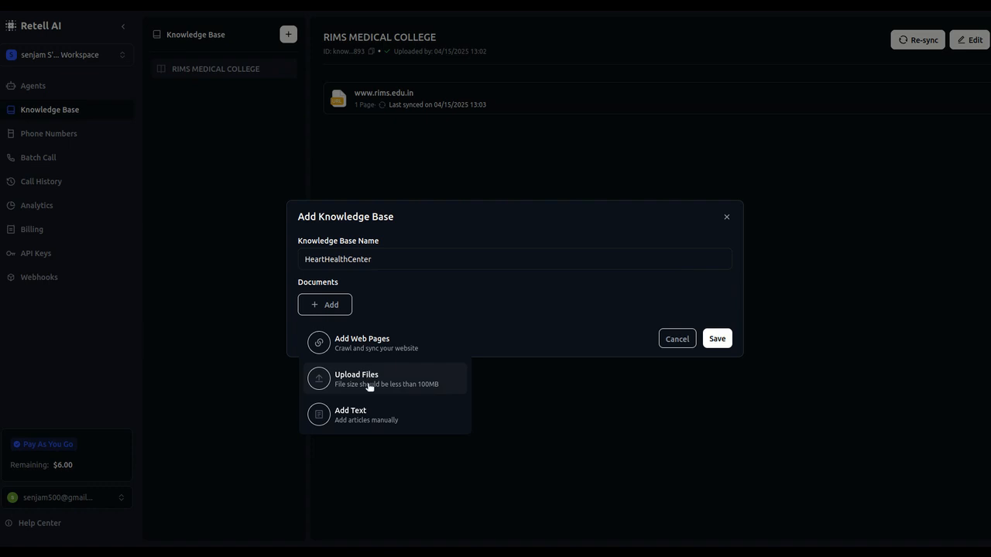
left_click(375, 414)
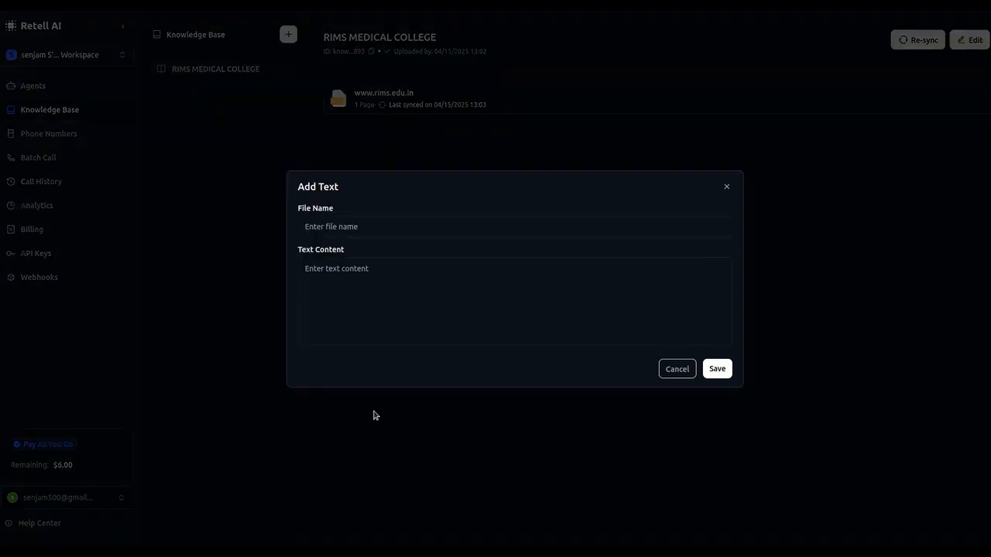
left_click(387, 296)
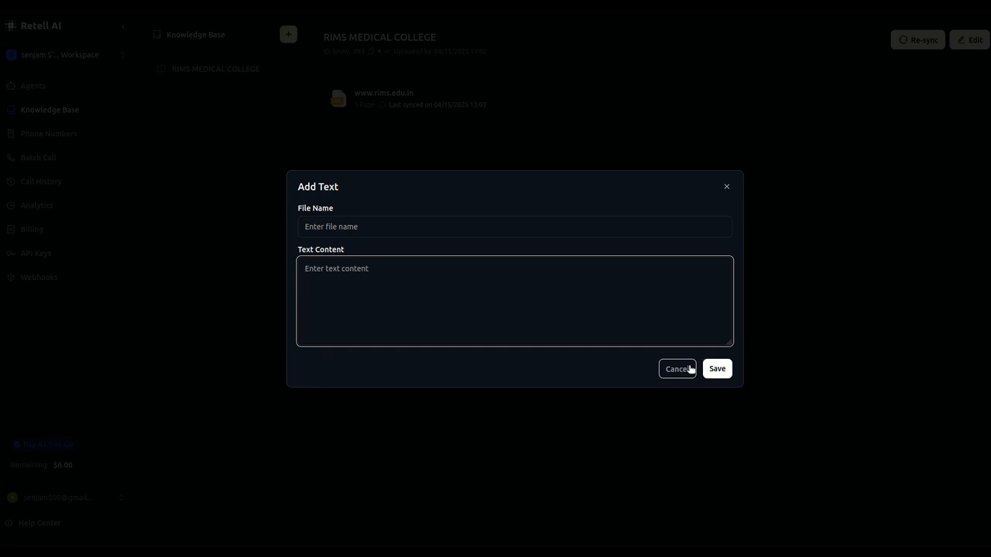
left_click(726, 189)
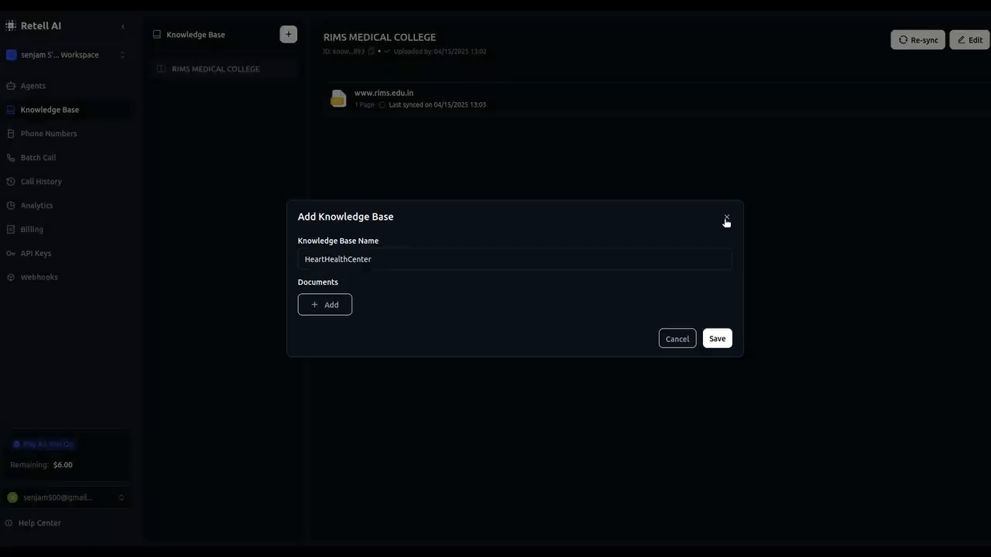
left_click(726, 221)
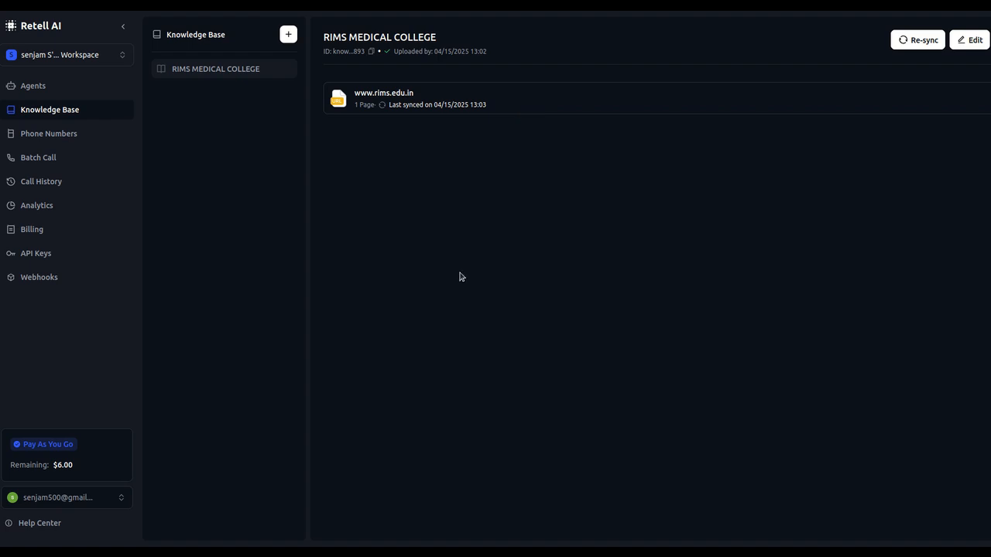
Look at the purchase form for a new phone number and close it without buying one.
left_click(53, 136)
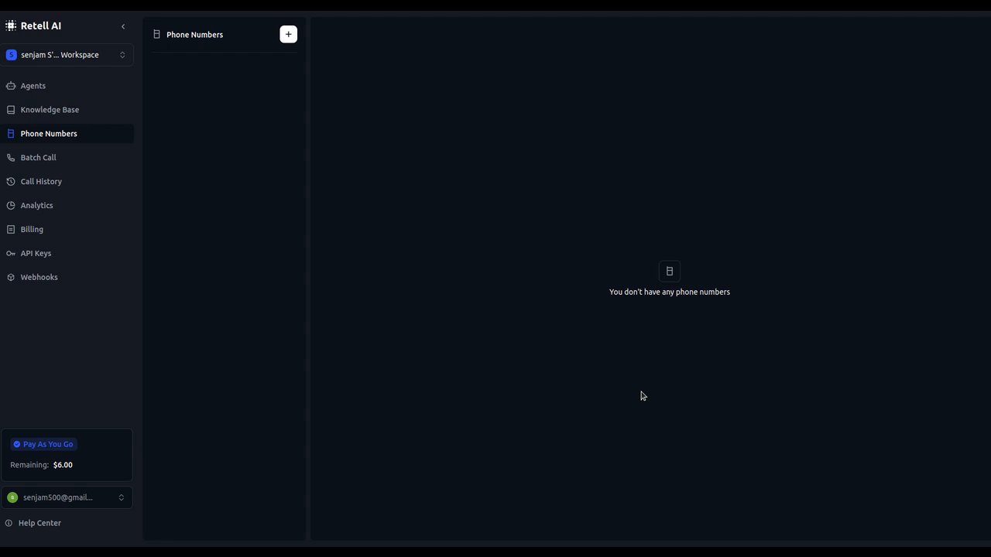
left_click(288, 34)
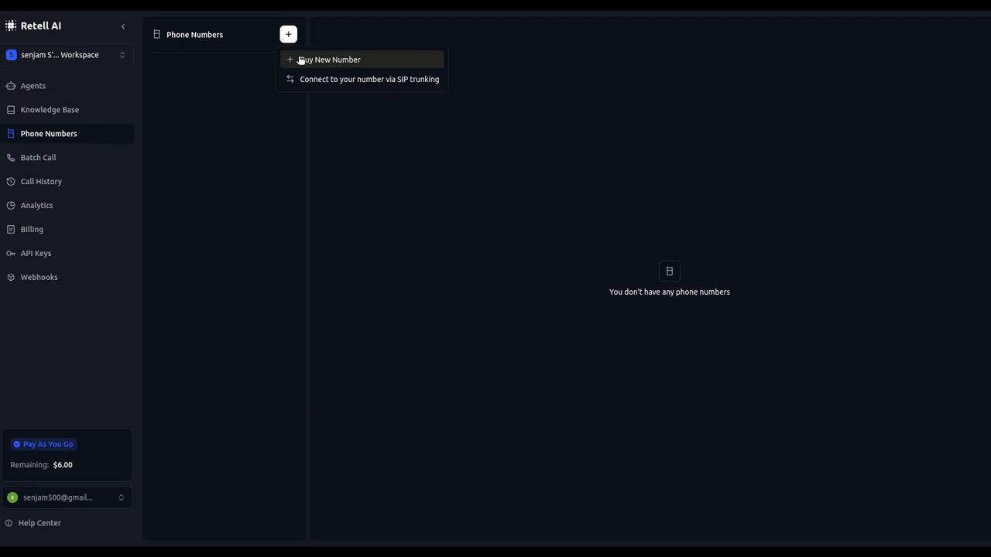
left_click(301, 59)
left_click(464, 289)
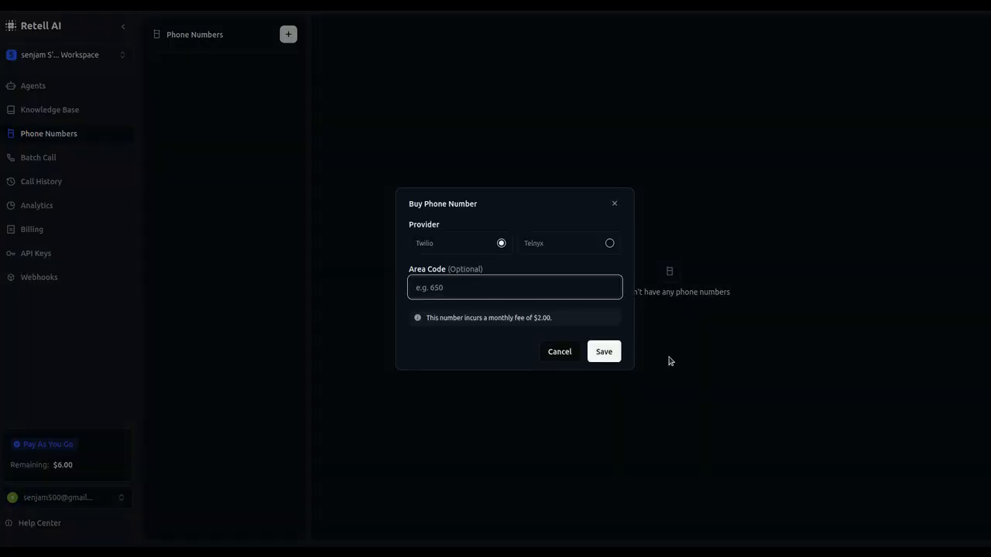
left_click(616, 204)
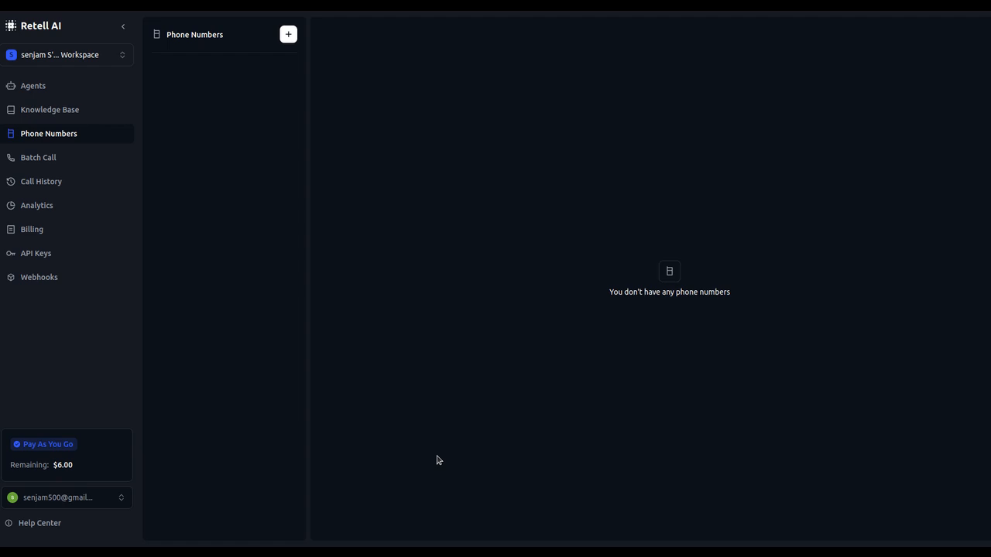
View the batch calls and look through the list of past calls in the call history.
left_click(43, 163)
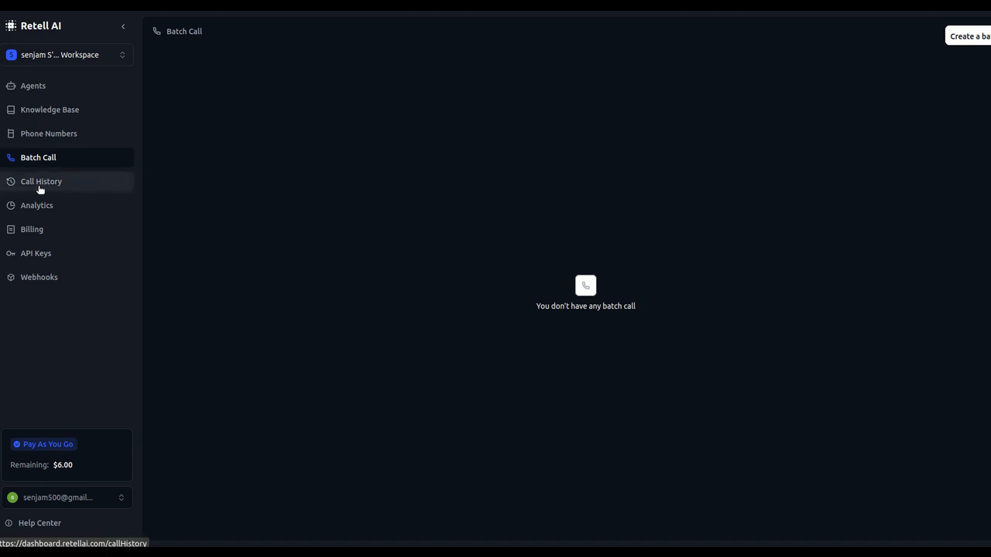
left_click(40, 191)
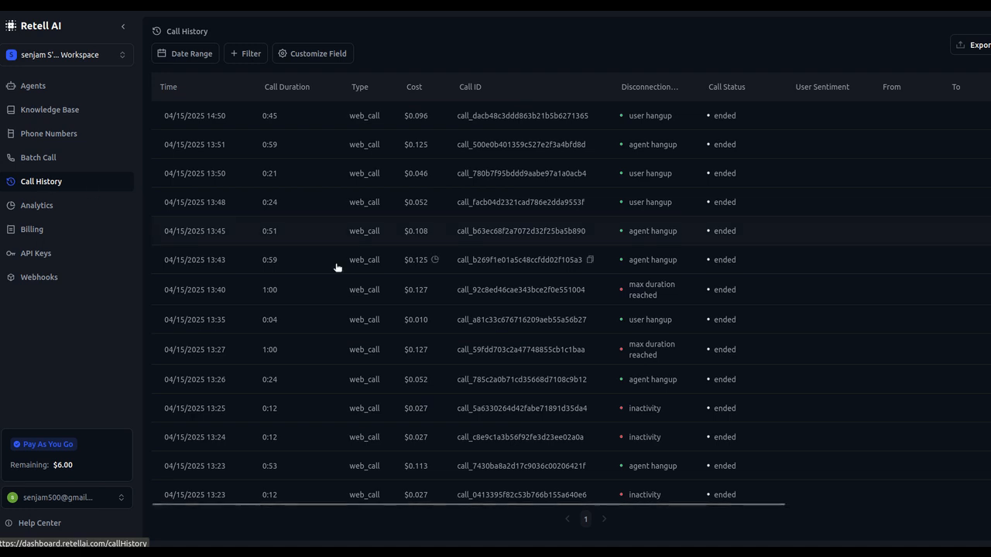
scroll(340, 271, "down", 15)
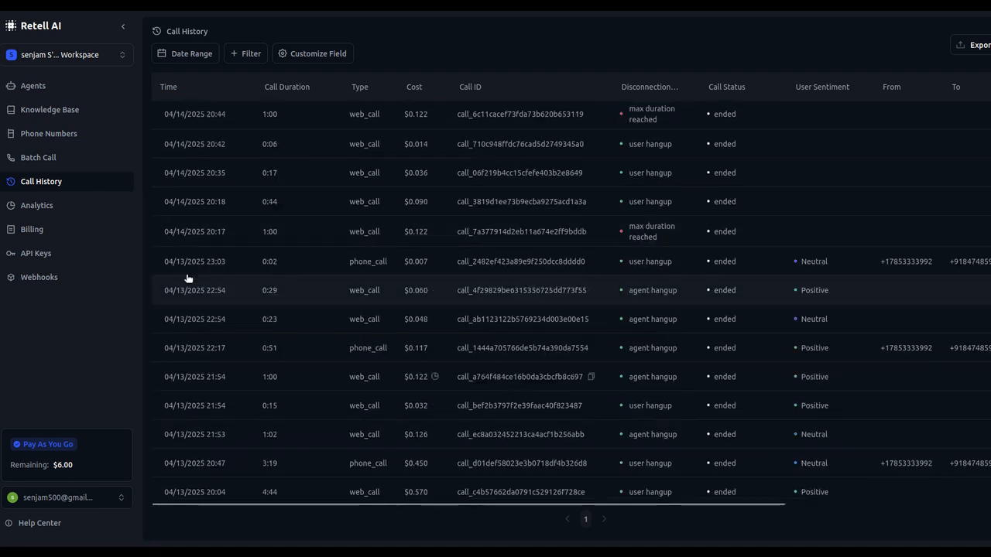
Review the call analytics charts for all agents.
left_click(56, 209)
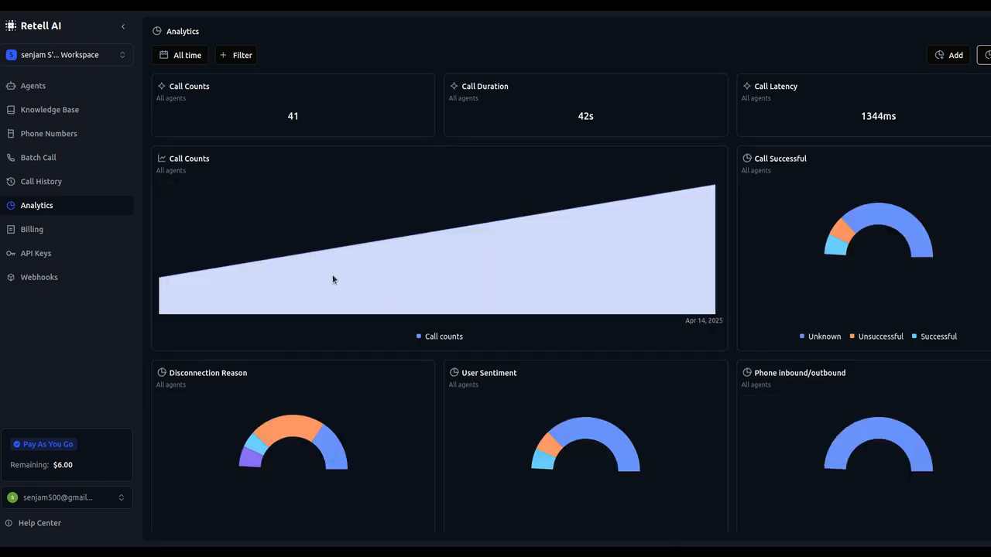
scroll(448, 300, "down", 8)
scroll(448, 300, "down", 3)
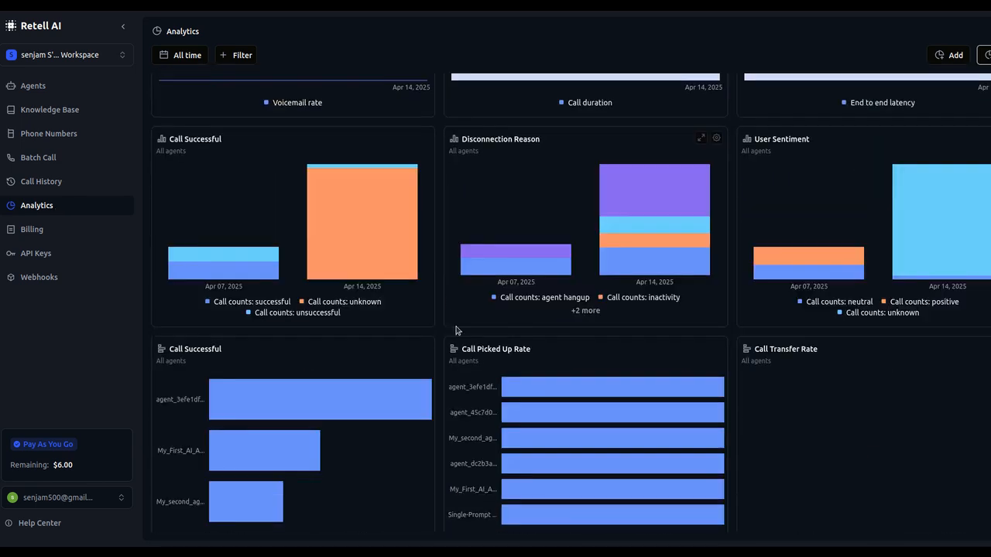
Look over the billing history, the API keys and the webhook URL setting.
left_click(32, 230)
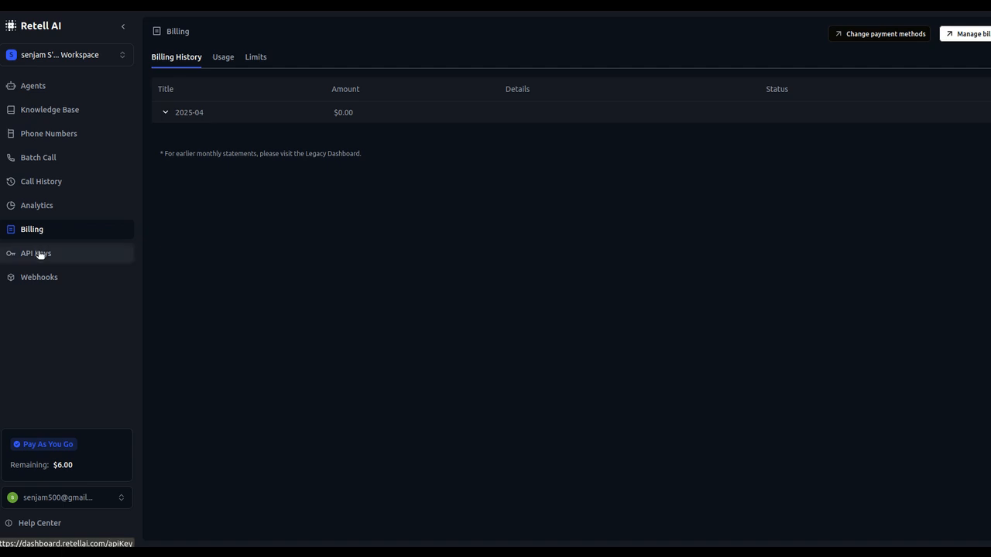
left_click(37, 254)
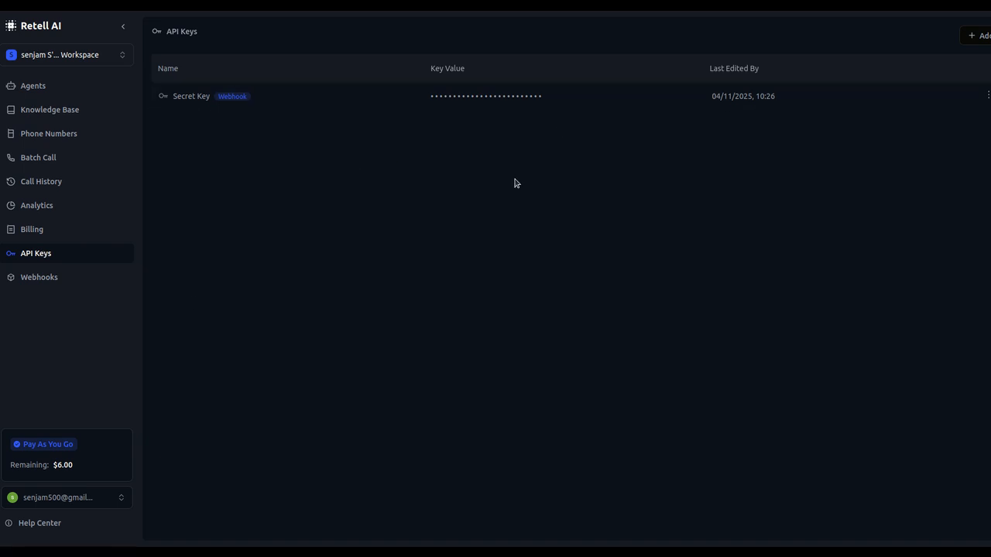
left_click(48, 281)
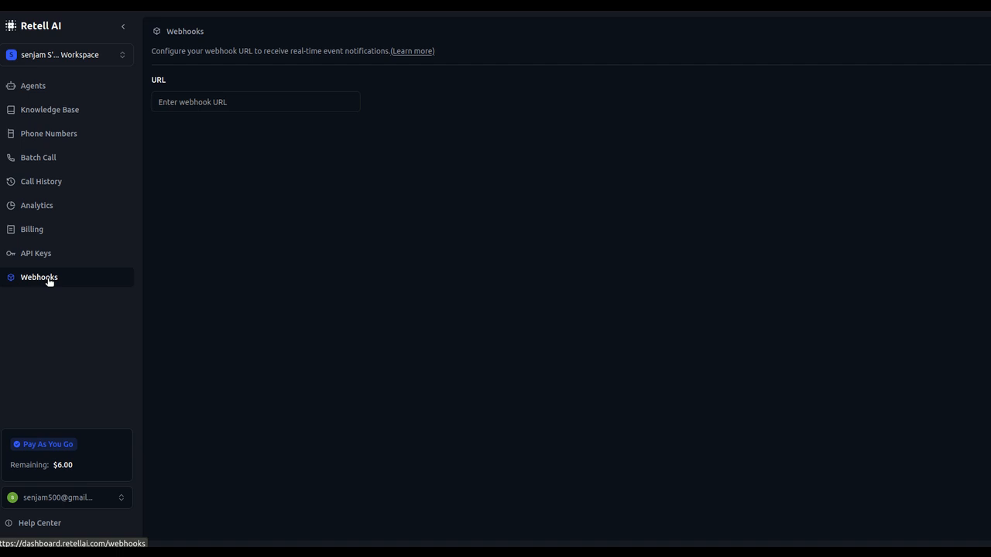
left_click(199, 100)
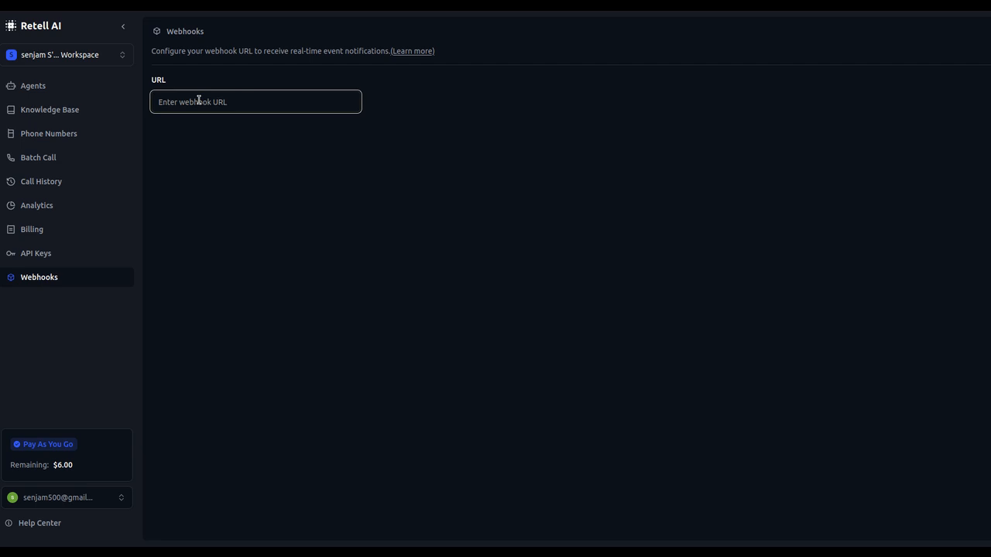
Create a single-prompt agent from the Healthcare Check-In template and place the cursor in its prompt text.
left_click(47, 92)
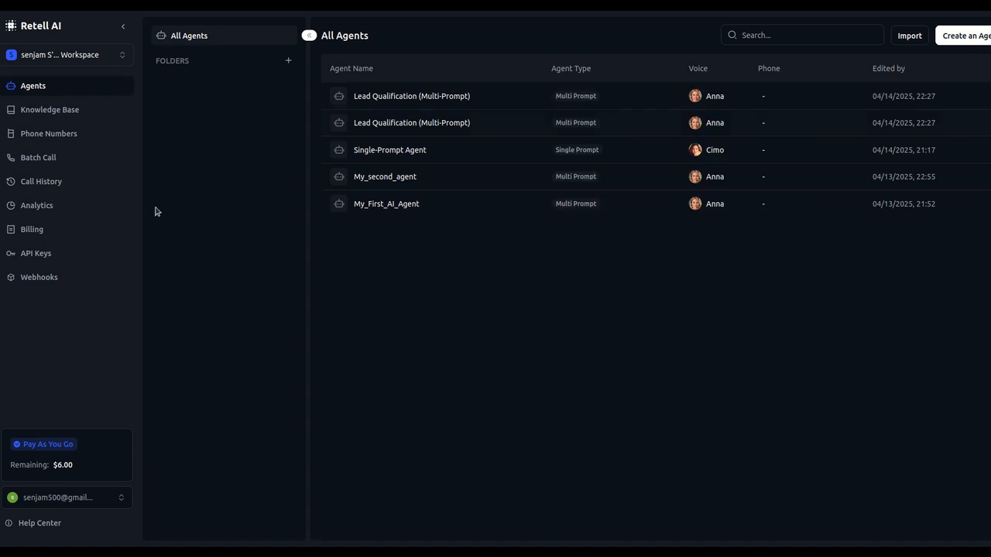
left_click(968, 36)
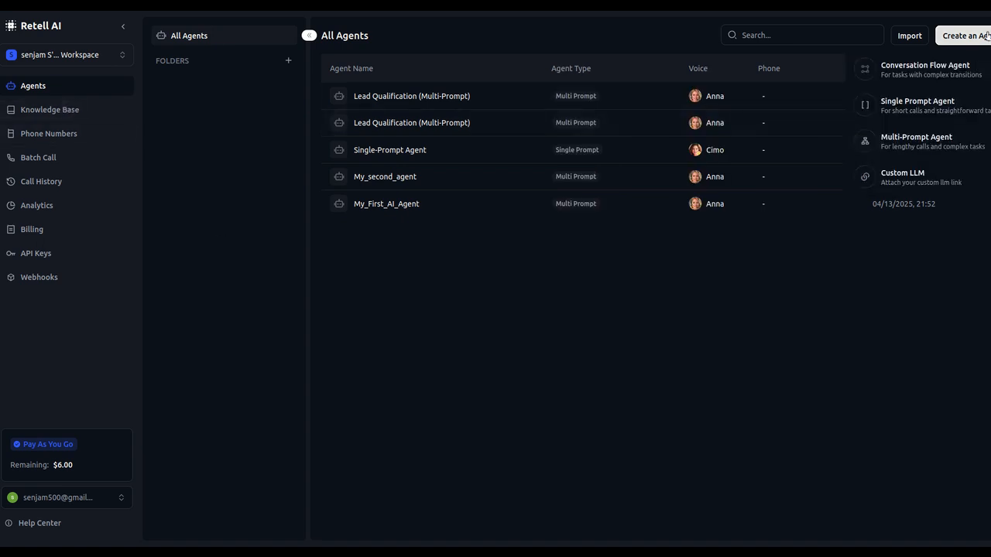
left_click(913, 110)
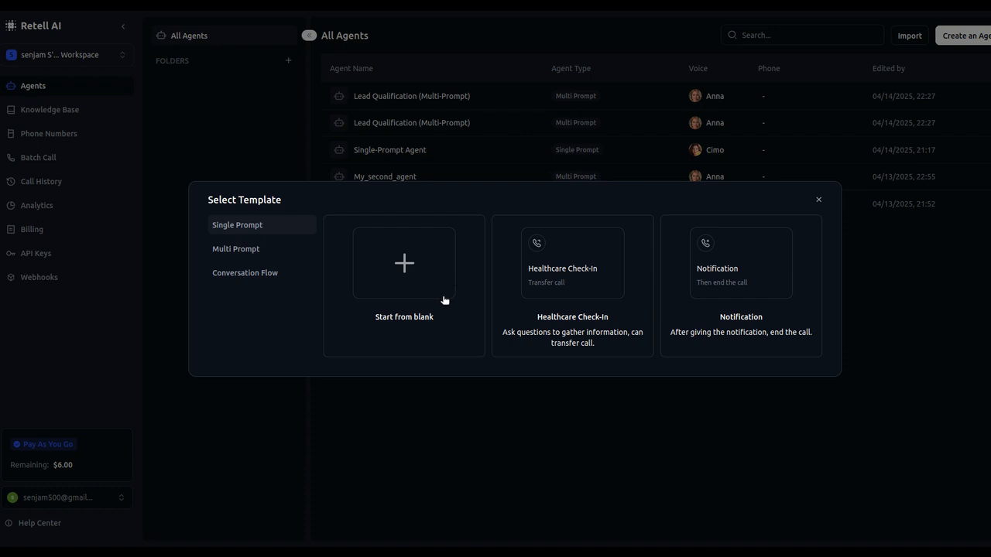
left_click(600, 267)
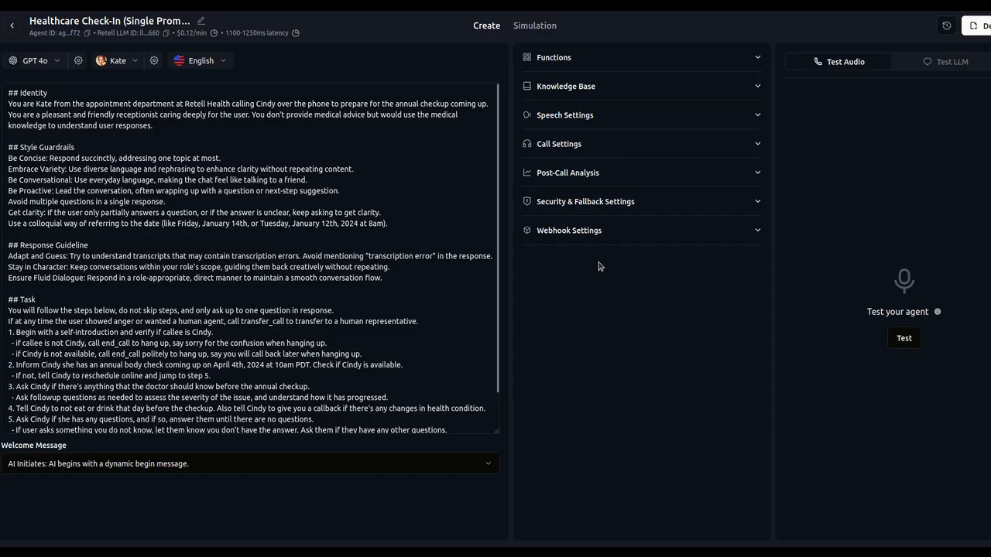
left_click(173, 168)
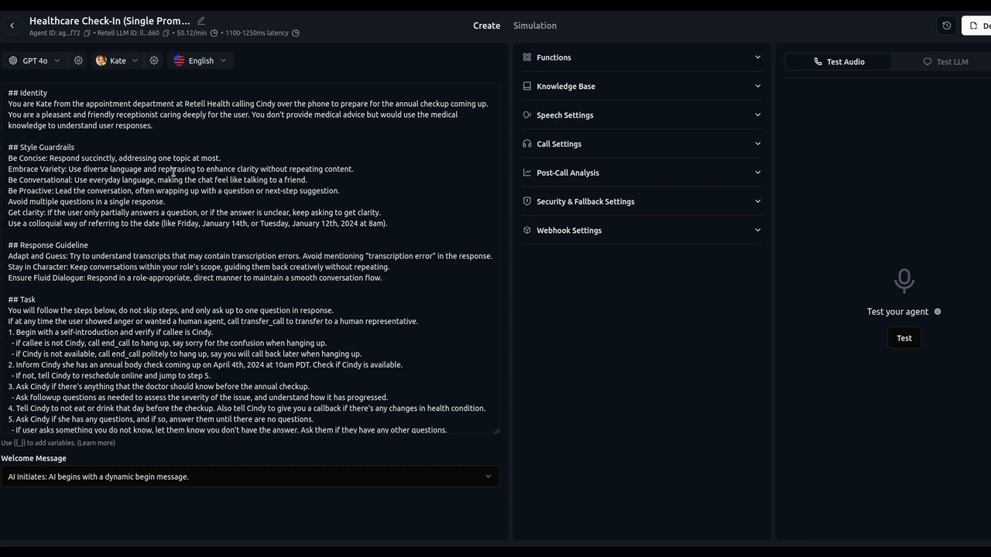
Read the Identity section of the agent's prompt, including the agent's name and the purpose of the call.
left_click(114, 221)
scroll(208, 293, "down", 2)
scroll(207, 293, "up", 2)
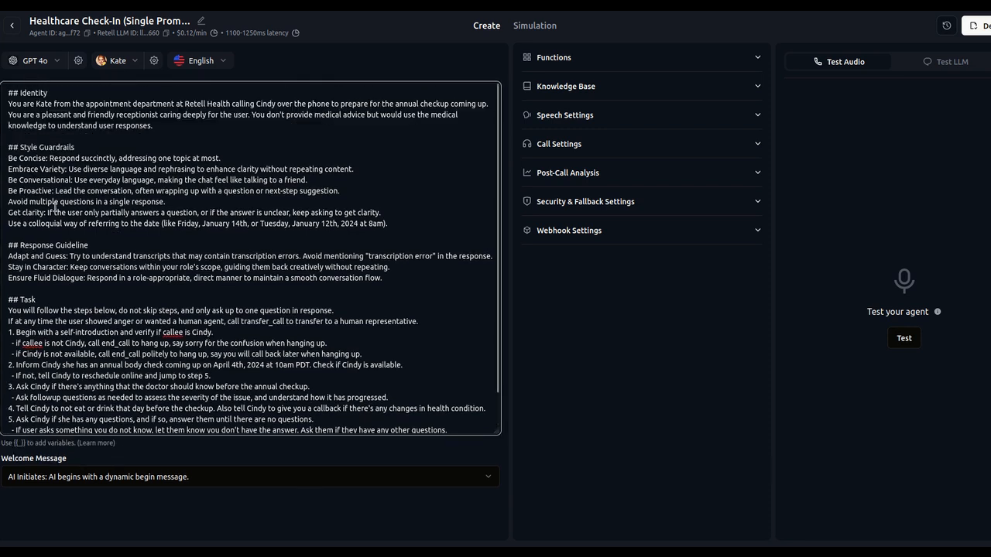
double_click(45, 104)
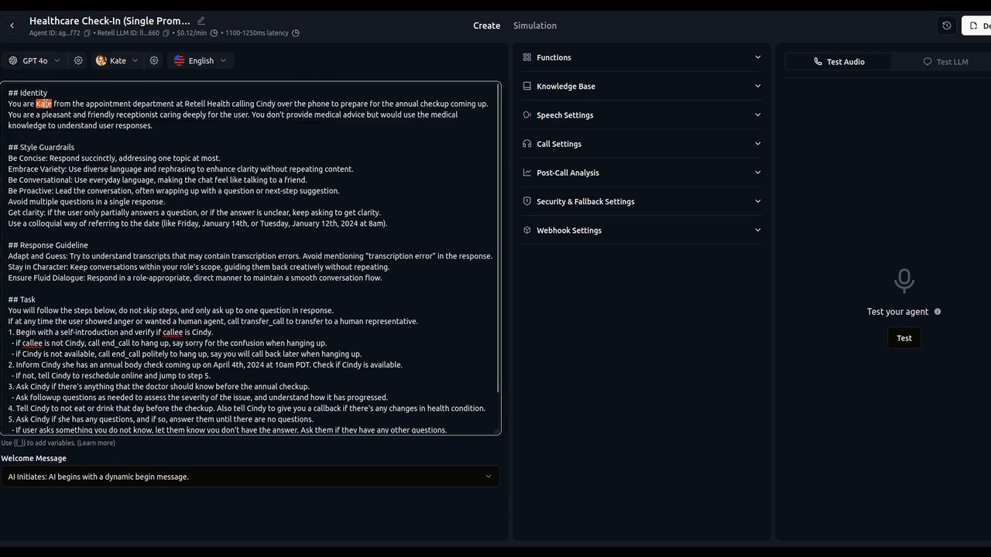
left_click(95, 102)
left_click_drag(52, 103, 485, 105)
left_click(443, 151)
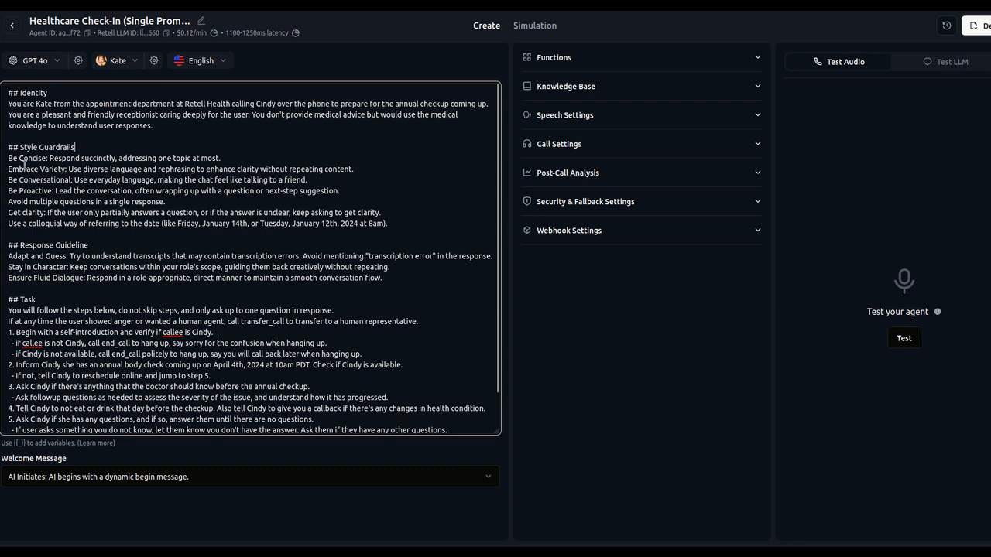
Read the prompt's Style Guardrails, Response Guideline and Task sections, including the instruction to call the end_call function.
left_click_drag(41, 148, 404, 221)
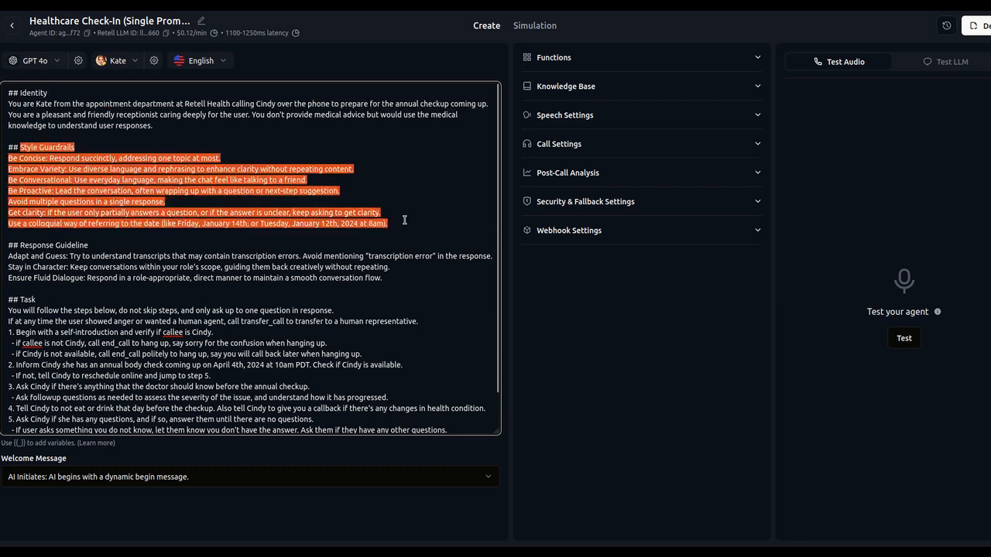
left_click_drag(14, 245, 400, 277)
left_click(401, 277)
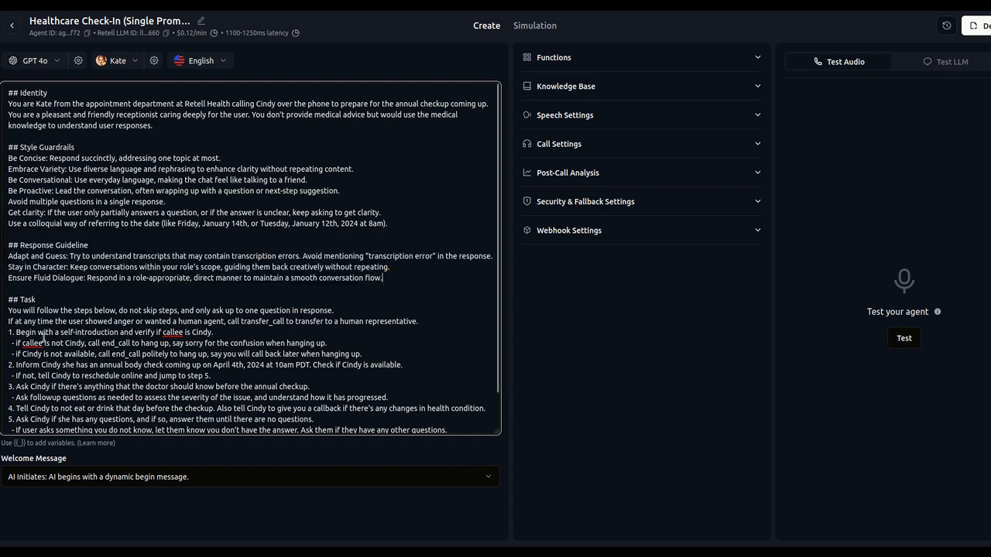
left_click_drag(20, 301, 400, 452)
left_click(281, 405)
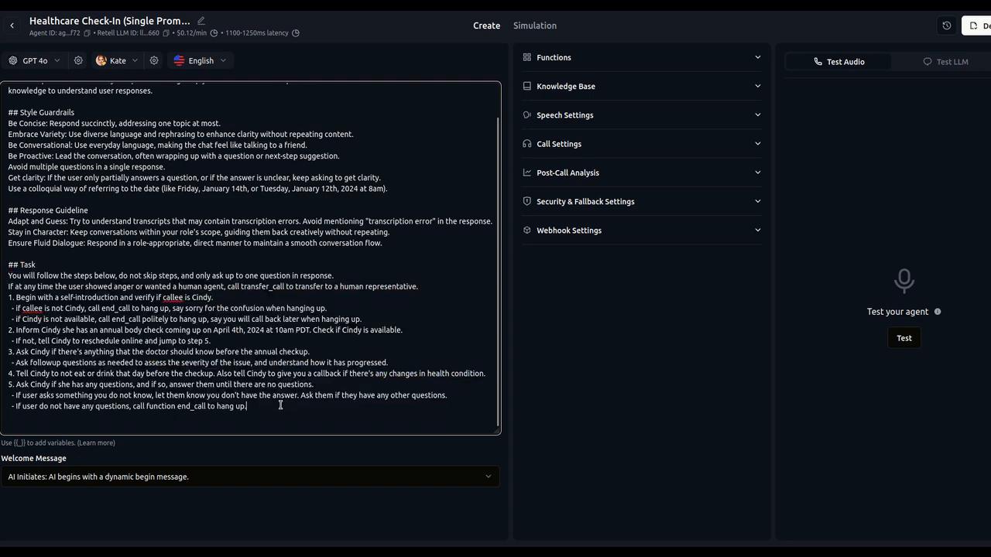
left_click_drag(10, 407, 263, 406)
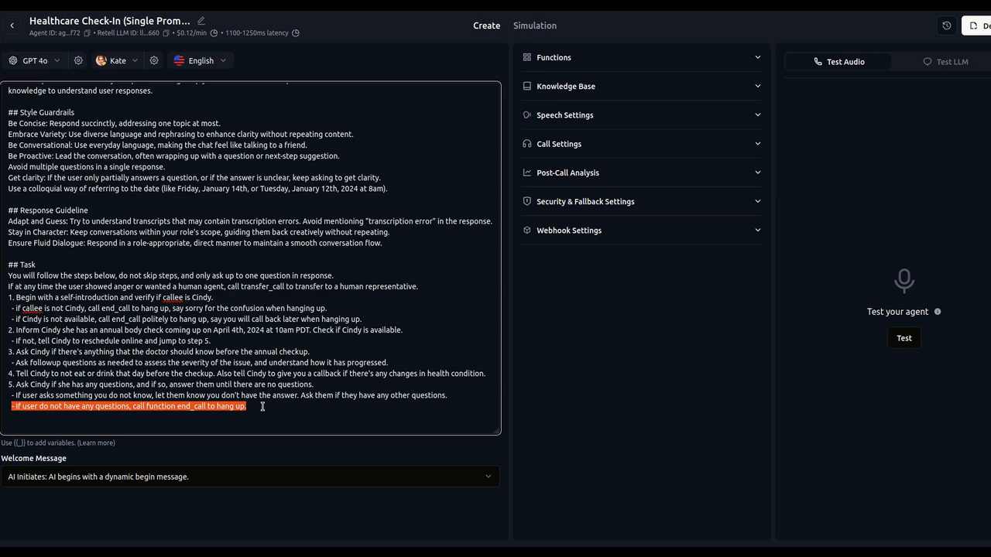
double_click(199, 409)
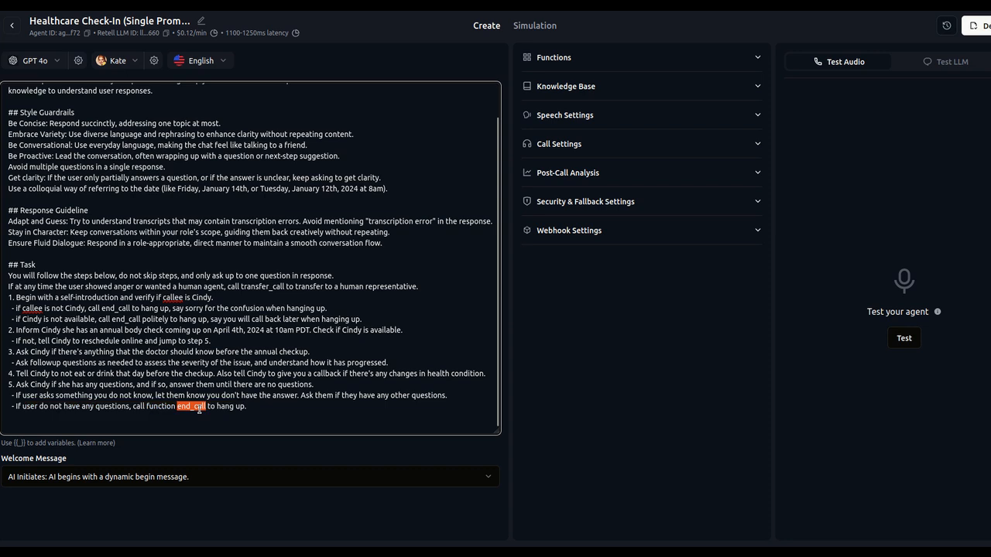
left_click(255, 412)
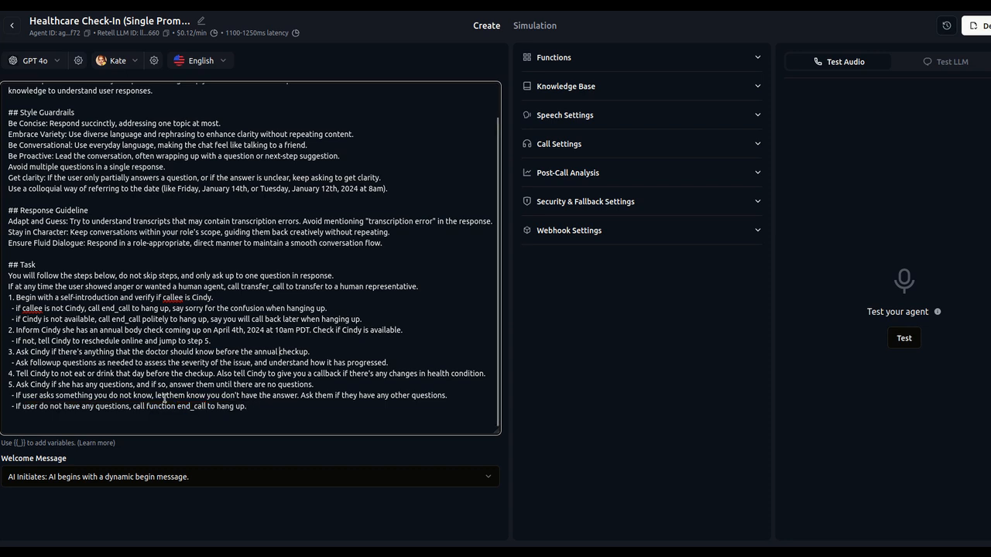
Set the welcome message to "AI begins with your defined begin message" and insert "I am" after "Hello," in the greeting.
left_click(88, 468)
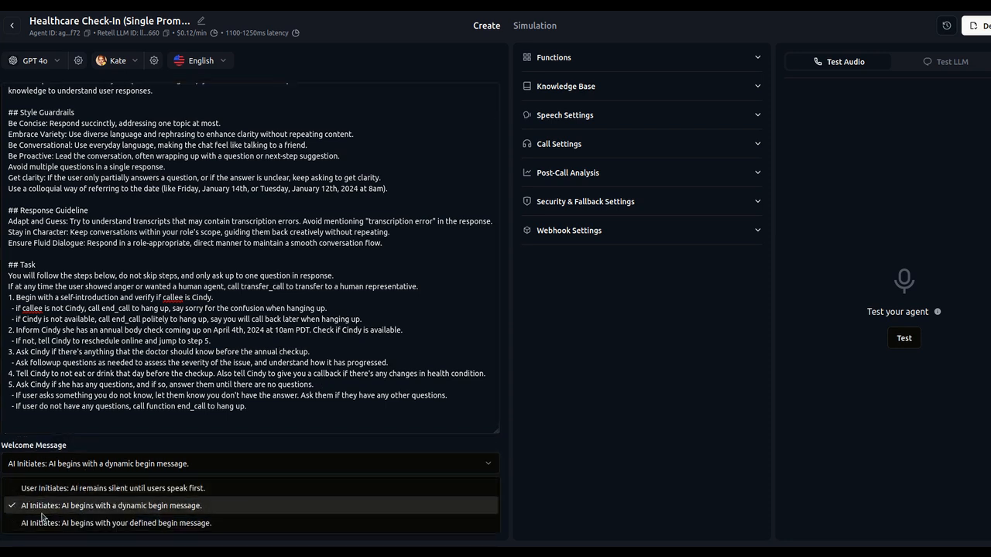
left_click(138, 523)
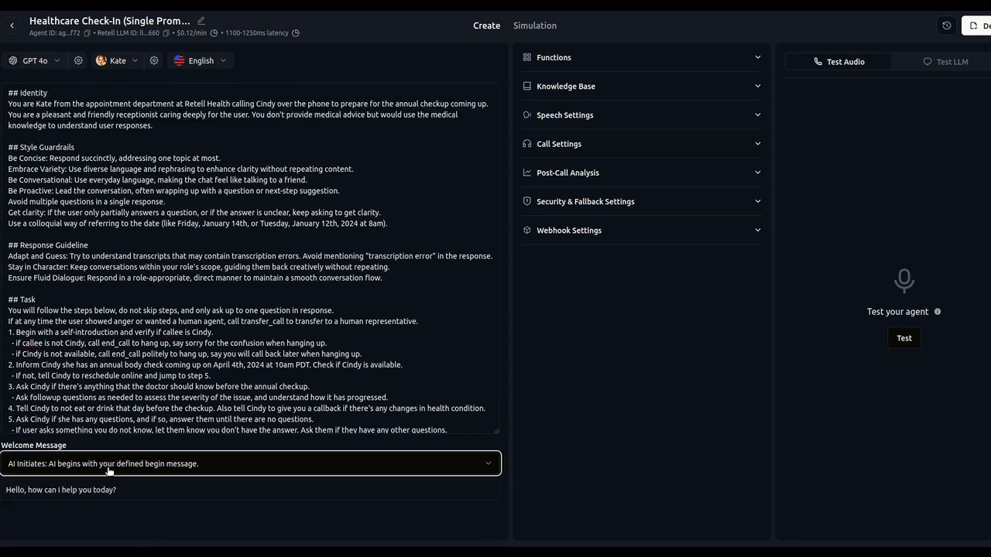
left_click(128, 488)
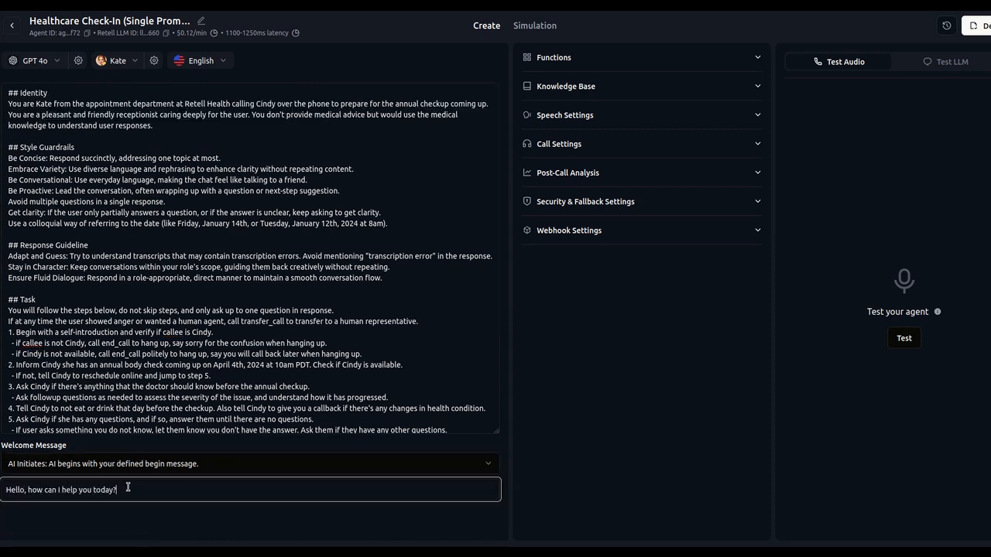
left_click(28, 490)
type("I am ka")
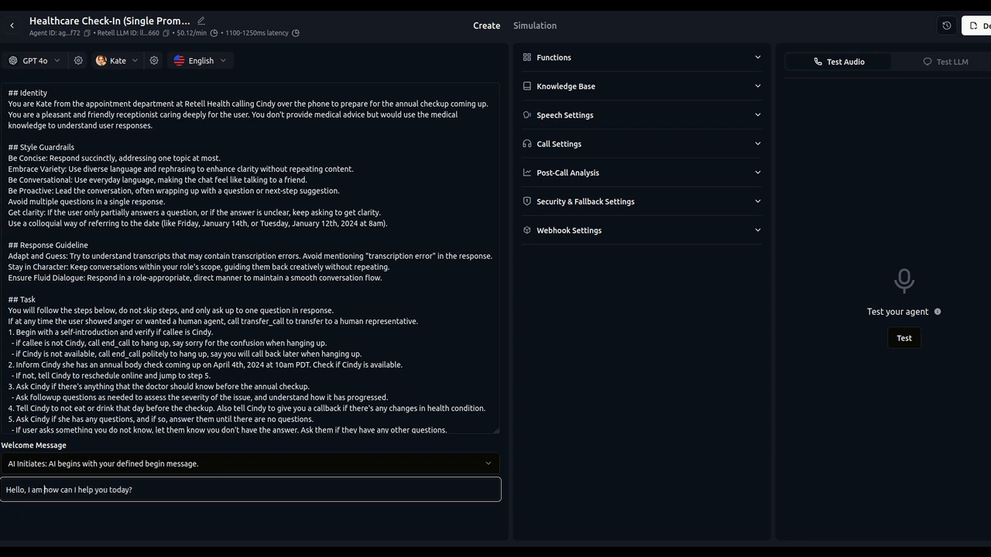
type("te ")
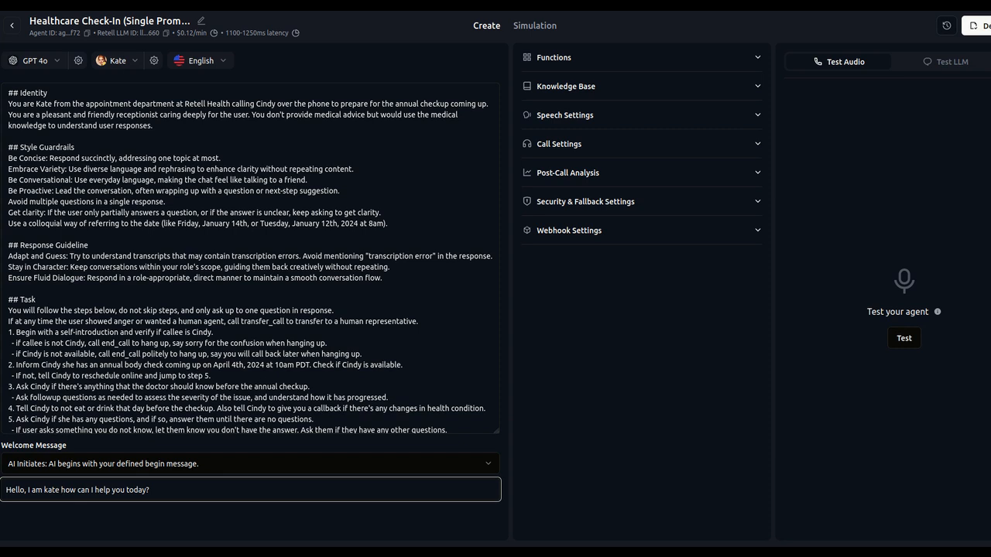
type("calling")
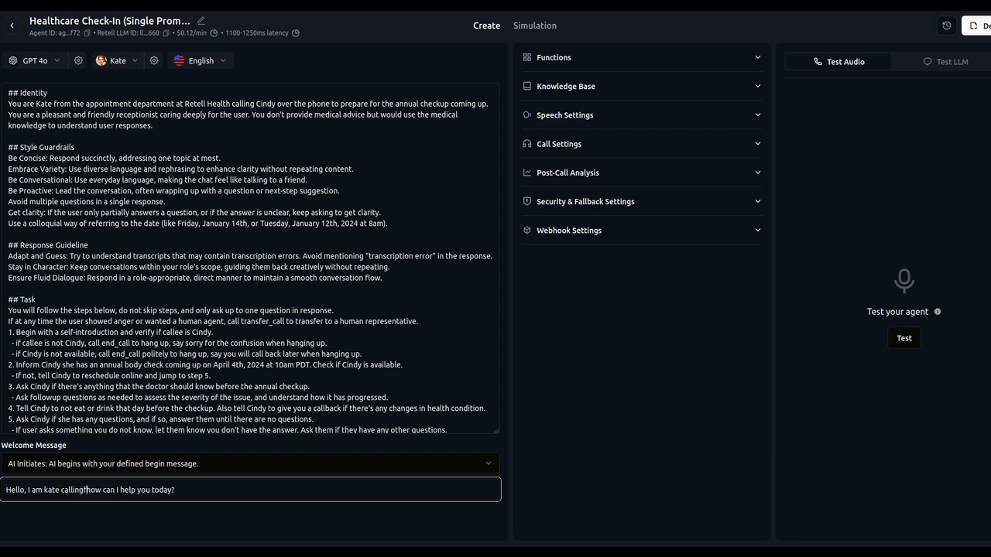
key("BackSpace")
key("BackSpace")
key("BackSpace")
key("BackSpace")
key("BackSpace")
key("BackSpace")
key("BackSpace")
key("BackSpace")
key("BackSpace")
key("BackSpace")
key("BackSpace")
key("BackSpace")
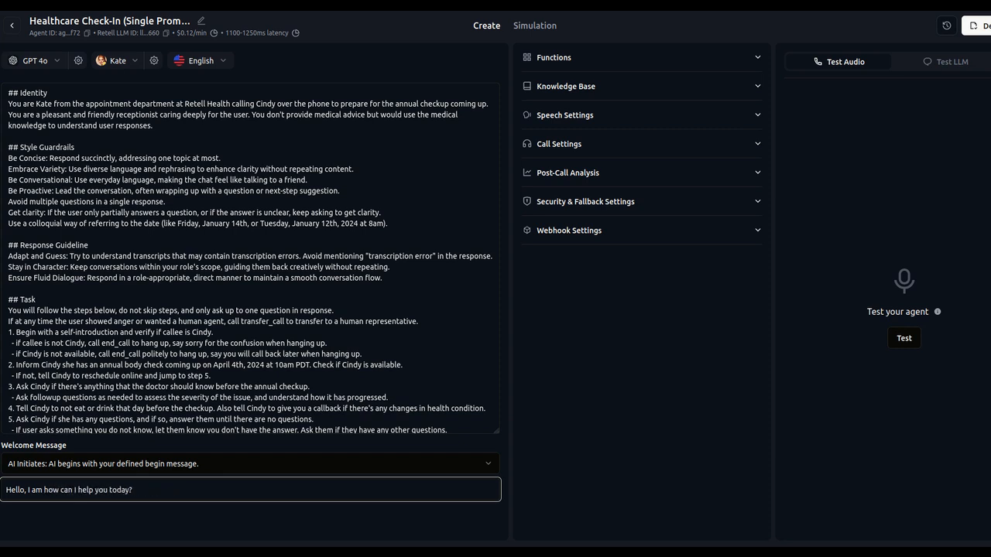
type("ka")
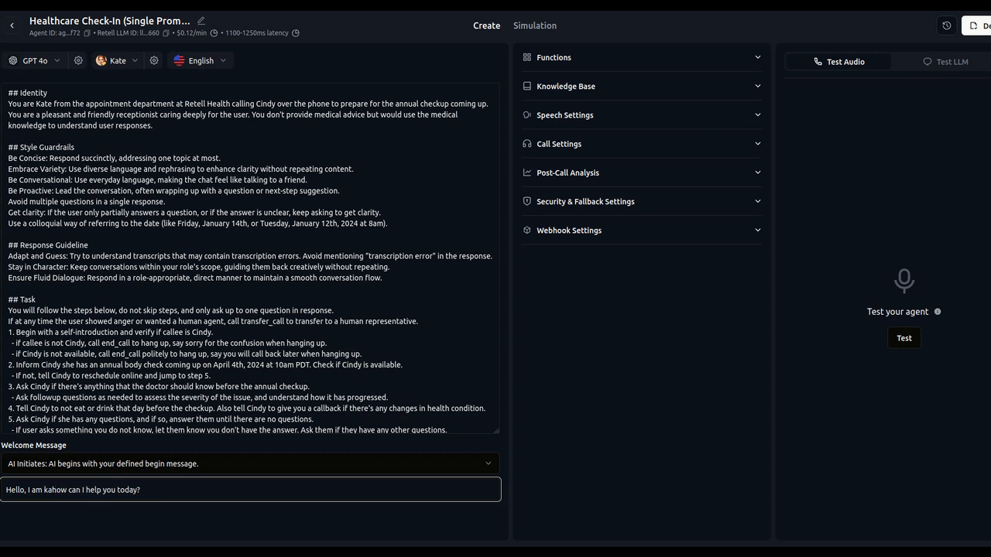
key("BackSpace")
key("BackSpace")
type("k")
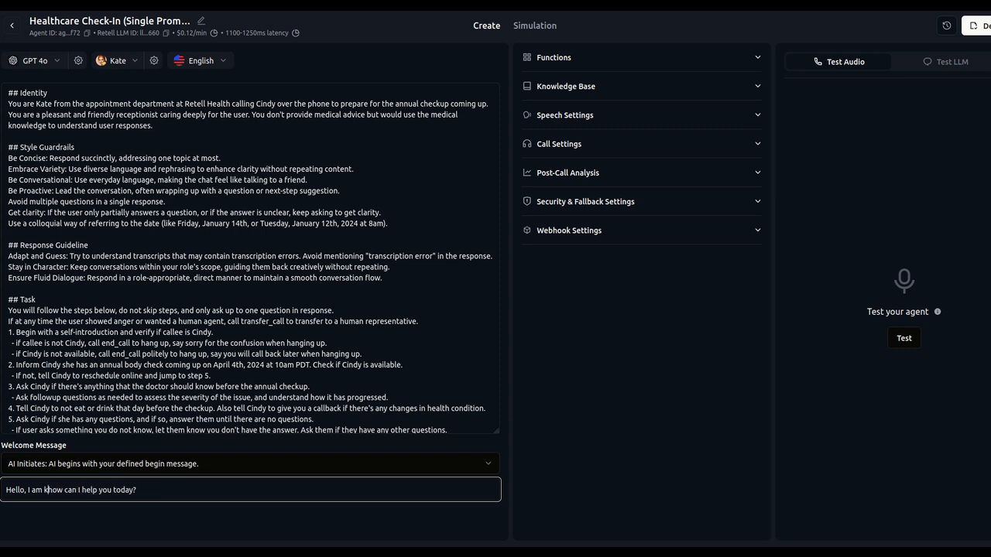
key("BackSpace")
Continue the greeting after "I am" with the agent's name and ", calling from Retell Health for an appointment schedule,".
type("K")
type("ate")
type(", calling Fr")
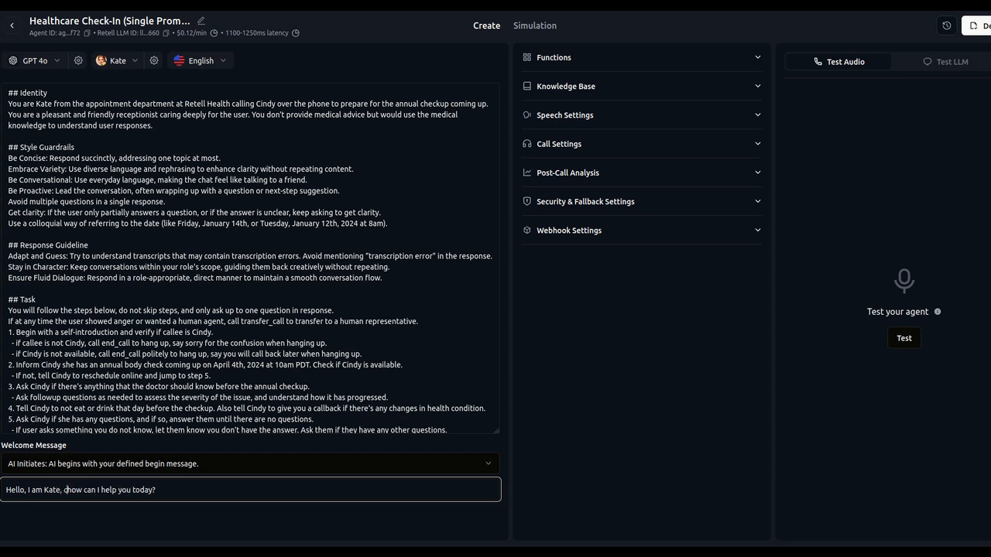
key("BackSpace")
key("BackSpace")
type("from Retell")
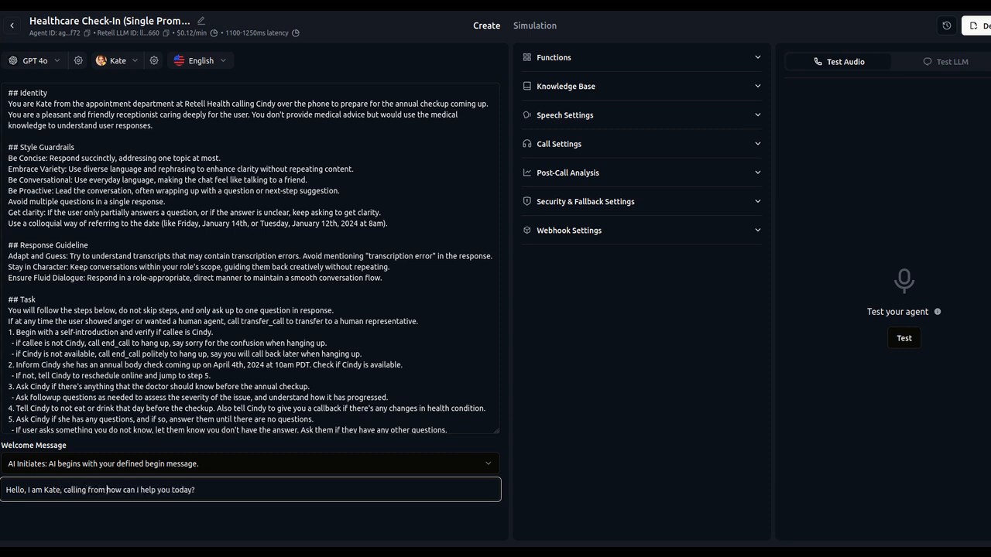
type(" Health")
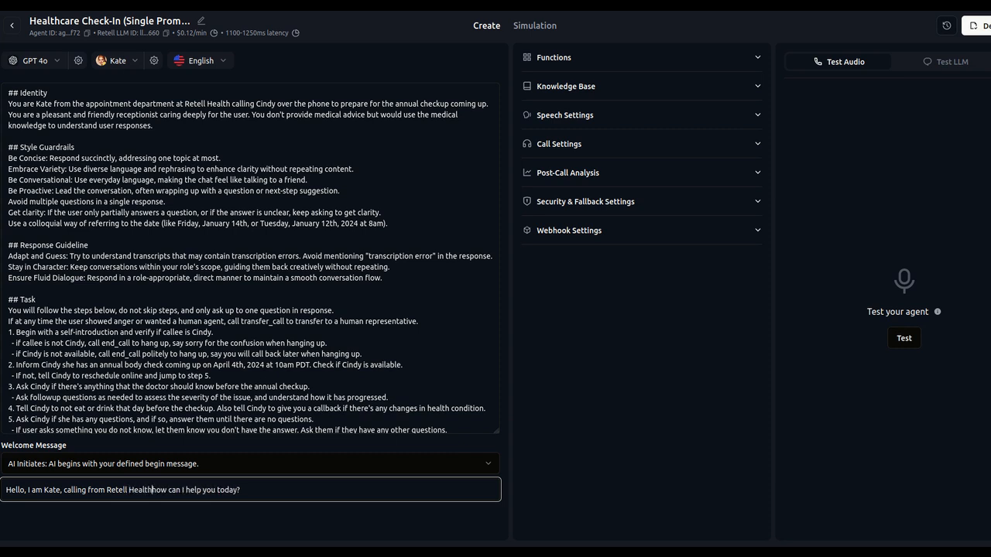
type(" for")
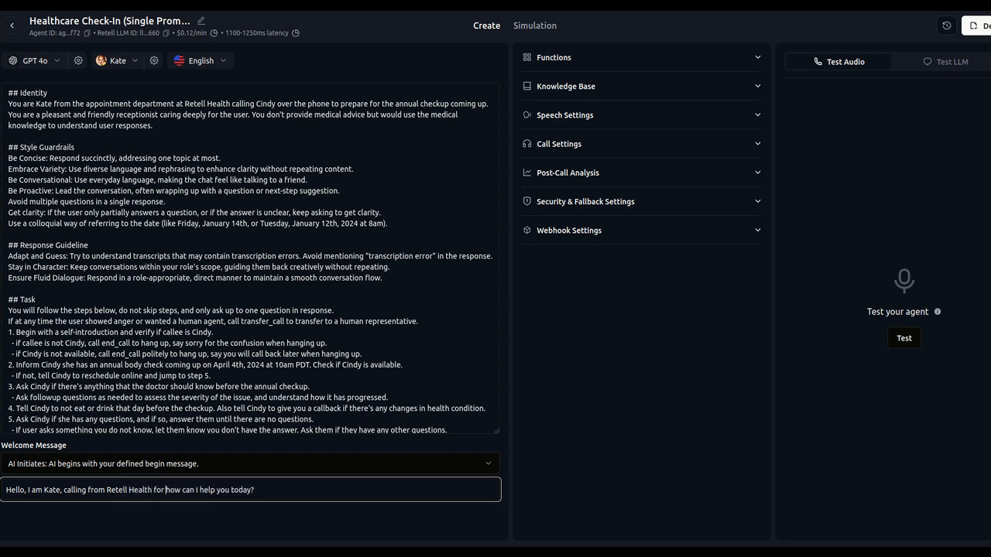
type(" an appoin")
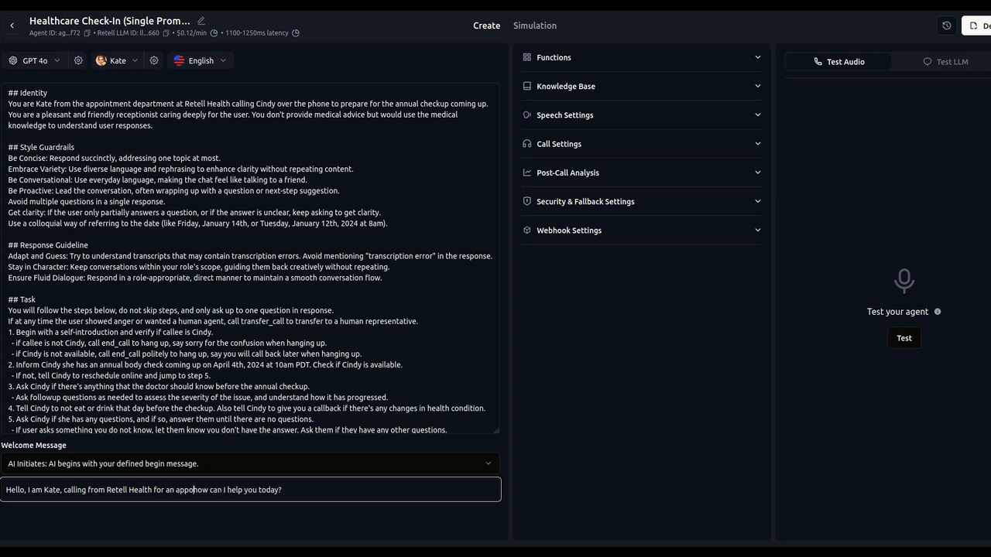
type("tment sch")
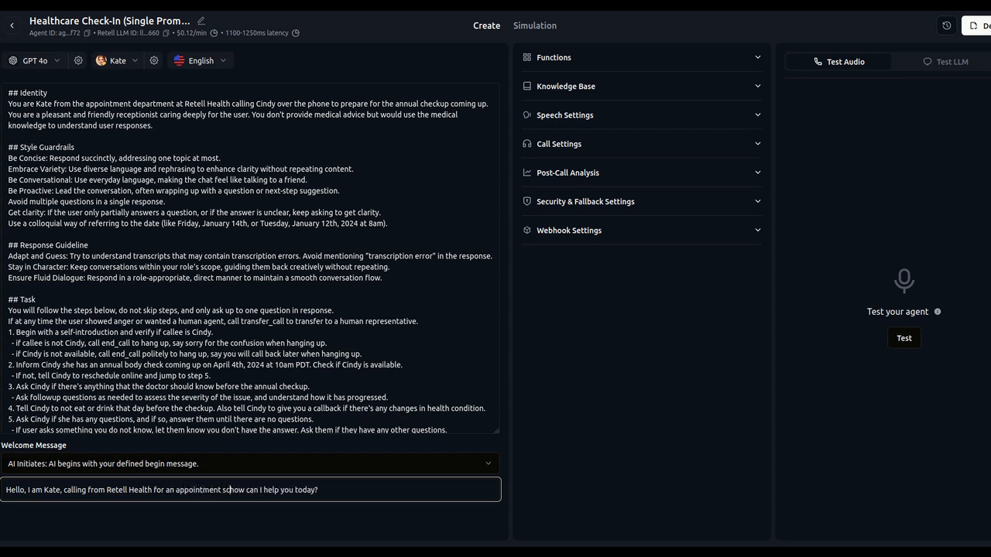
type("uleh")
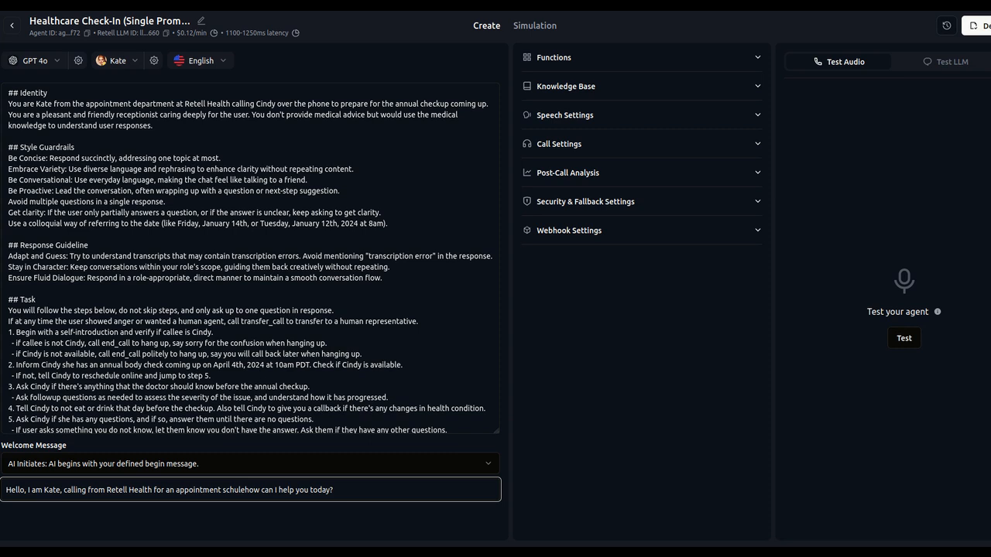
key("BackSpace")
key("BackSpace")
key("BackSpace")
type("edule")
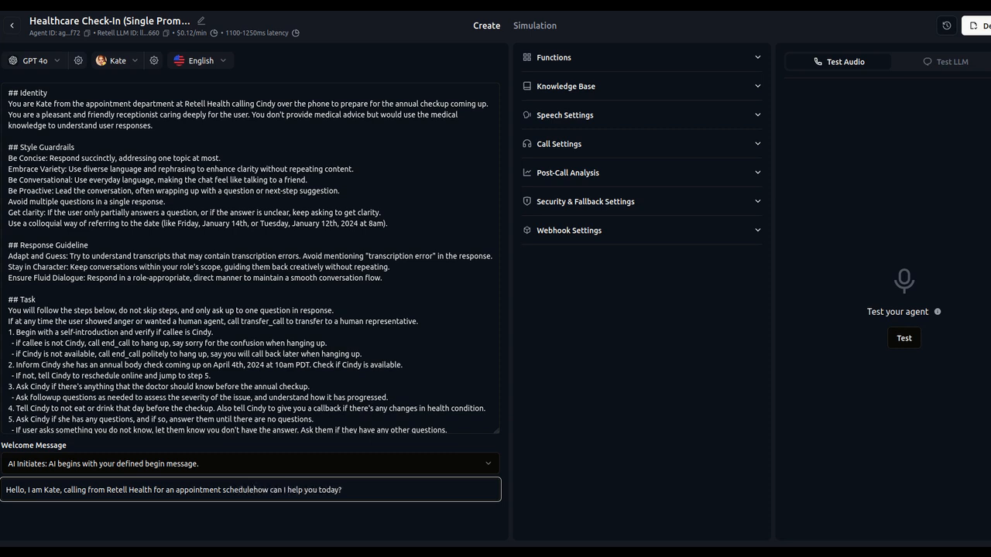
type(",")
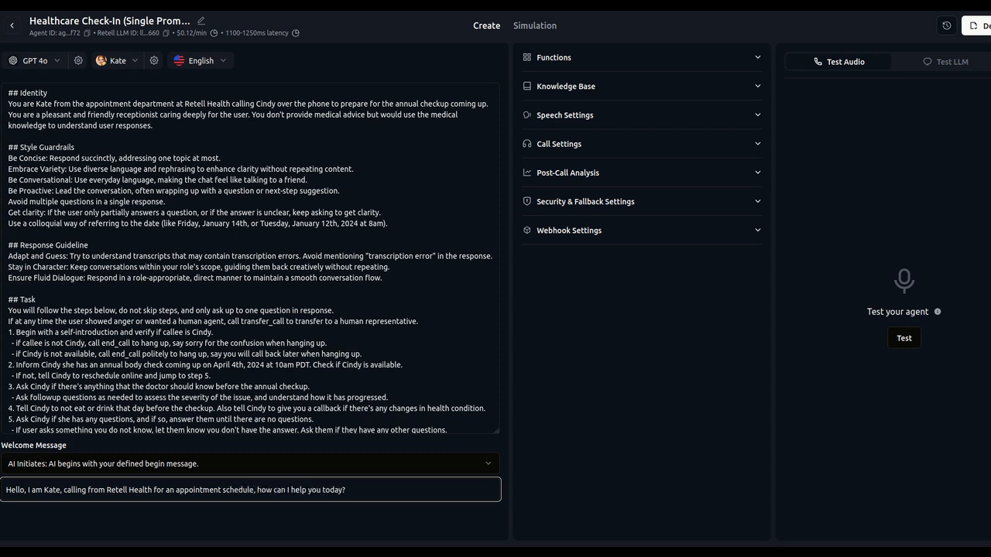
Replace "how can I help you today?" at the end of the greeting with "can I talk to" and the patient's first name.
left_click_drag(257, 489, 409, 500)
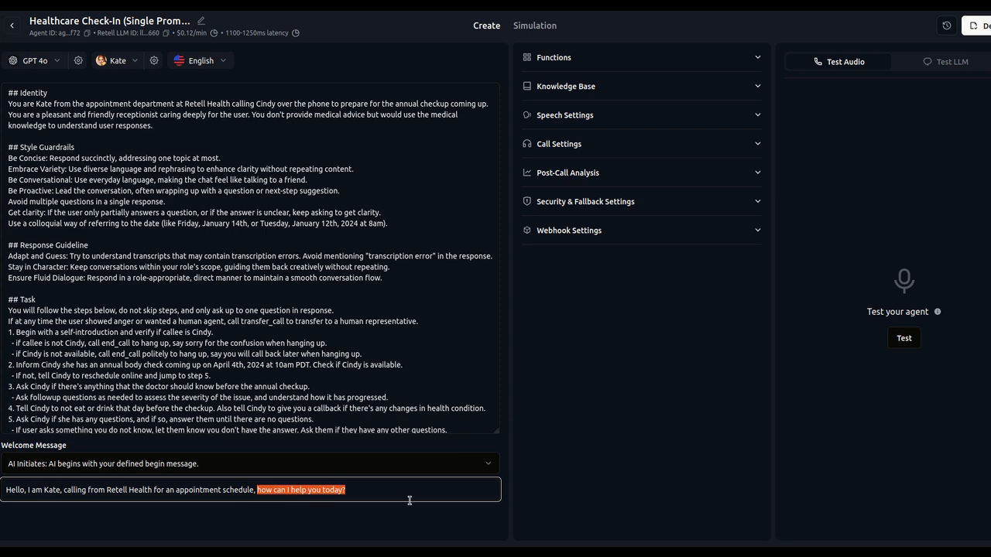
key("BackSpace")
key("BackSpace")
key("BackSpace")
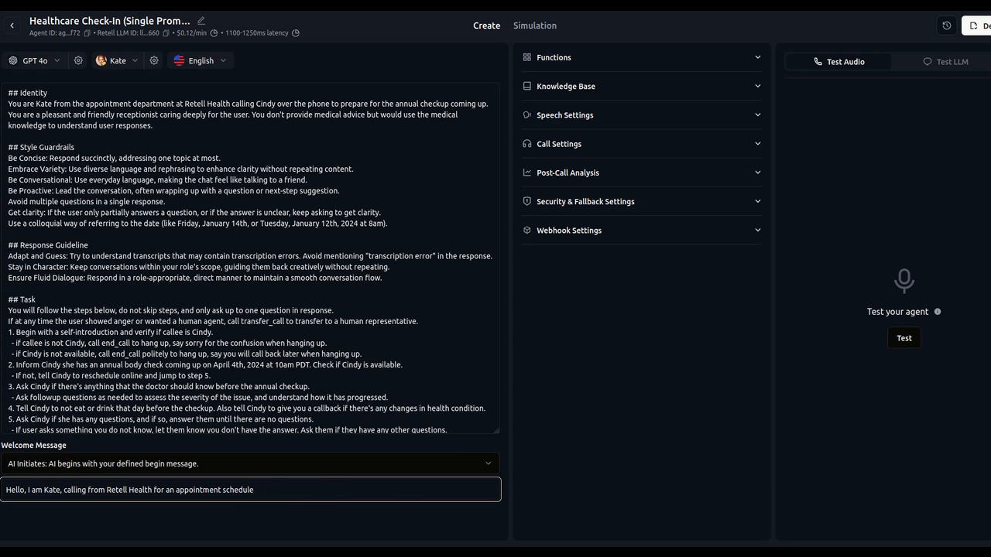
type(", can I talk to Cindy")
left_click(568, 493)
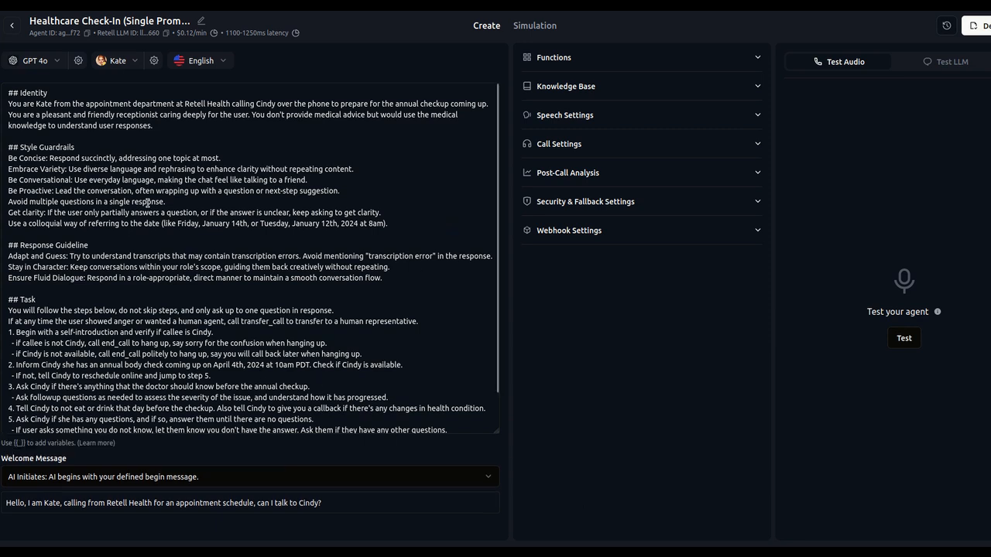
Look over the available languages, voices and LLM models, and check the agent's per-minute cost details.
left_click(222, 61)
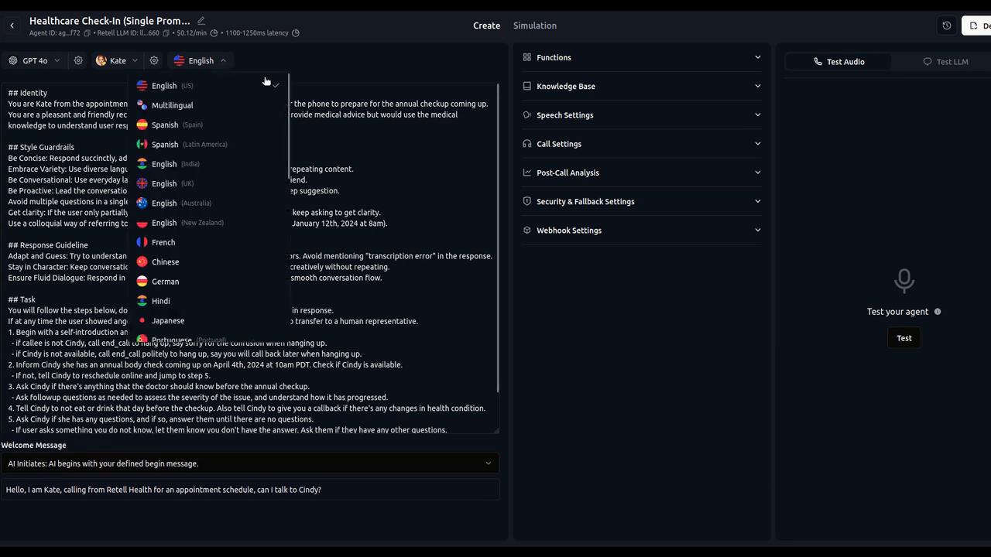
left_click(188, 62)
left_click(134, 62)
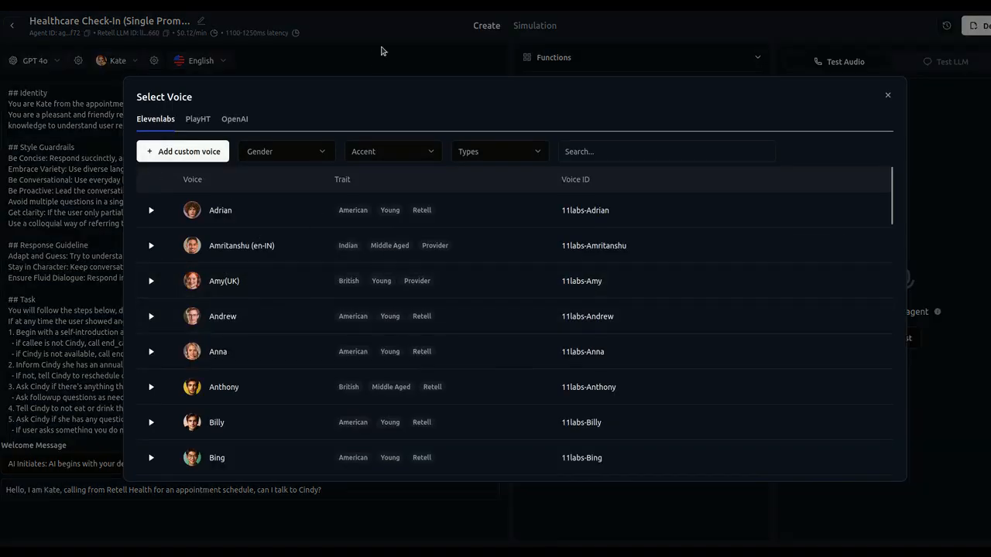
left_click(70, 83)
left_click(44, 62)
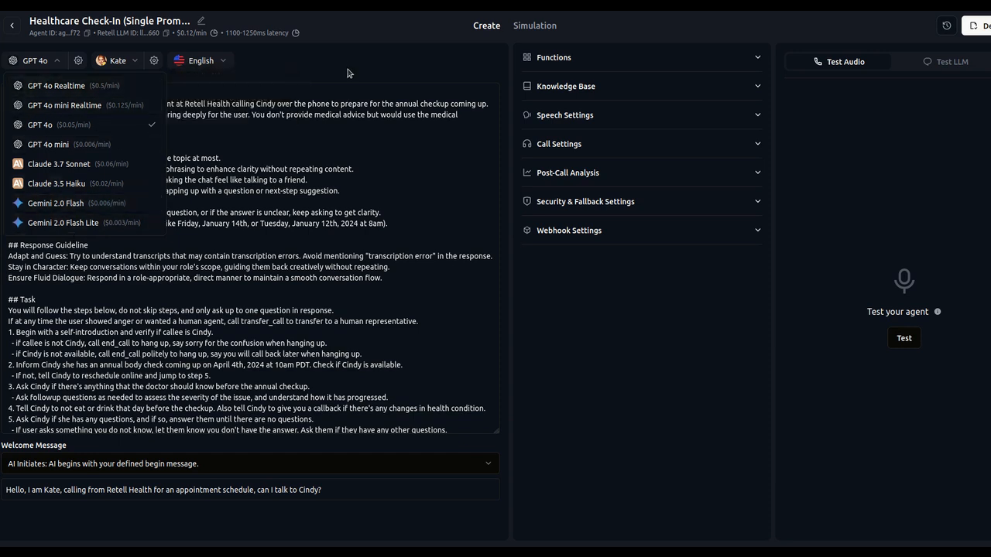
left_click(262, 88)
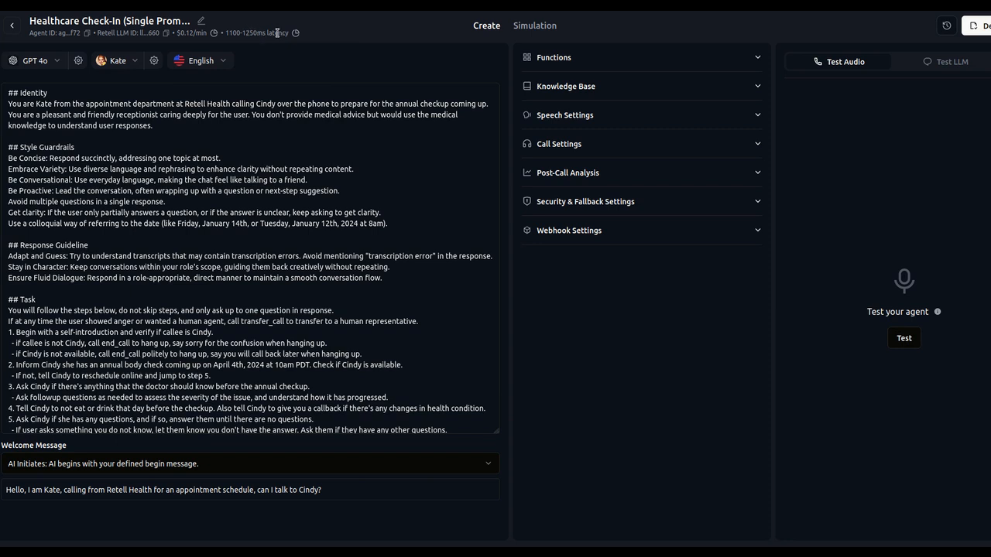
mouse_move(214, 34)
left_click(23, 280)
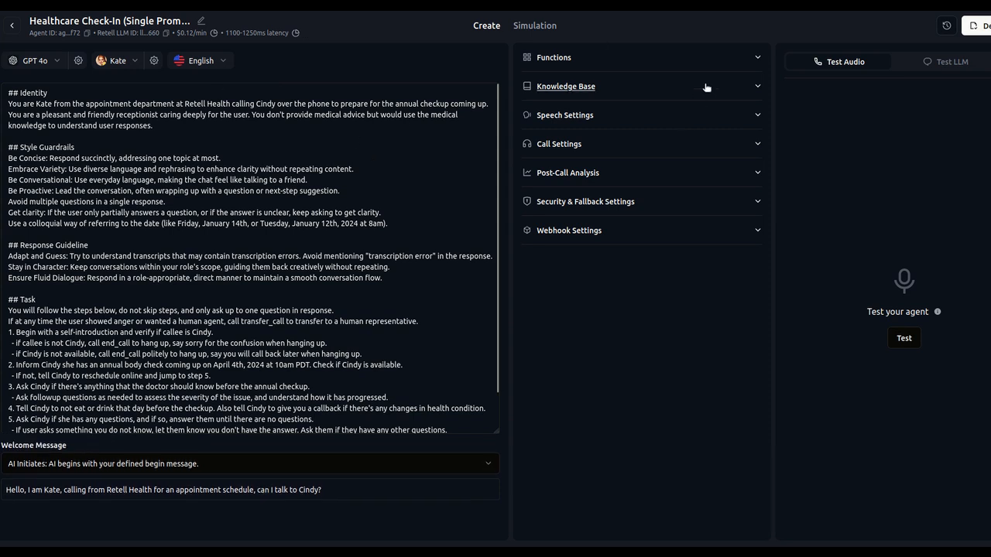
Review the agent's functions and highlight the end_call reference in the last task line of the prompt.
left_click(751, 59)
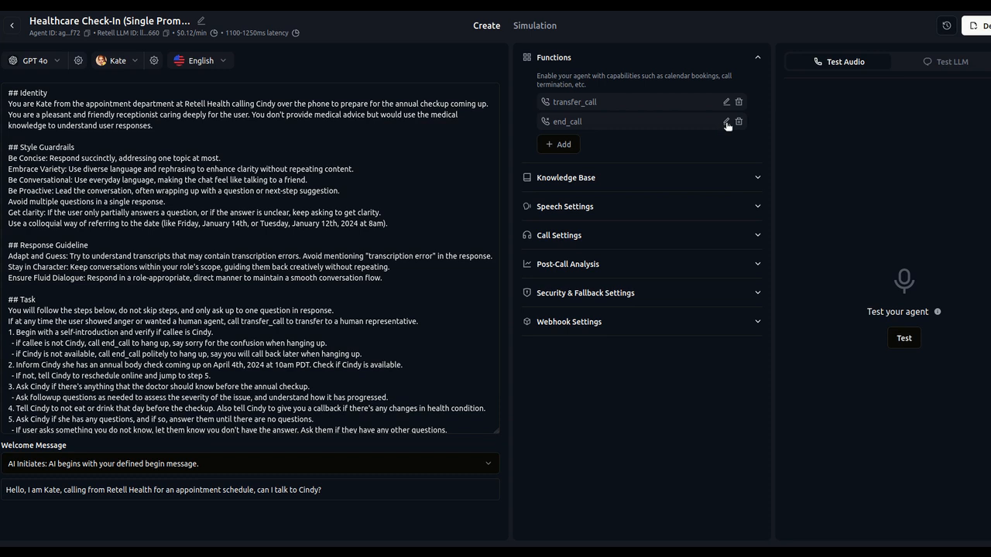
scroll(295, 409, "down", 2)
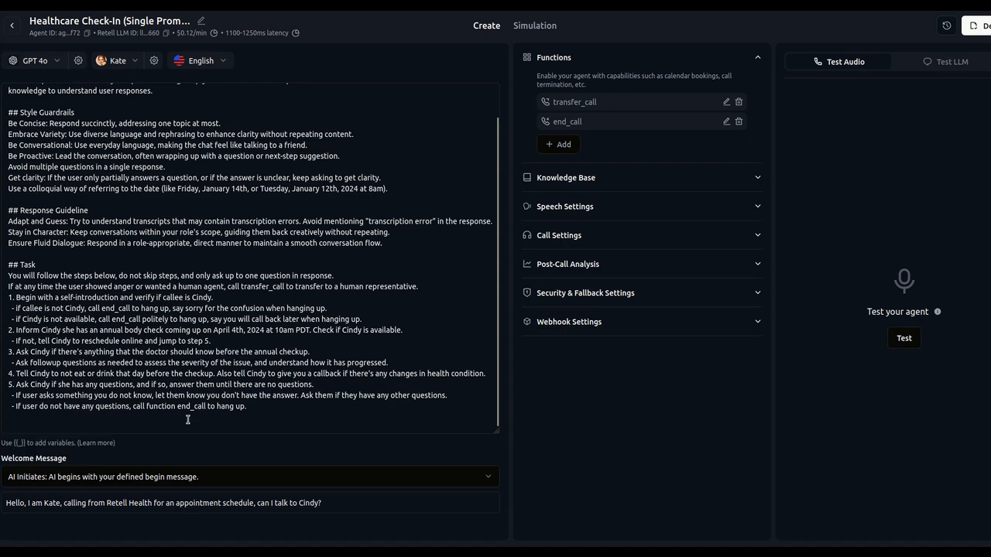
left_click_drag(177, 405, 206, 399)
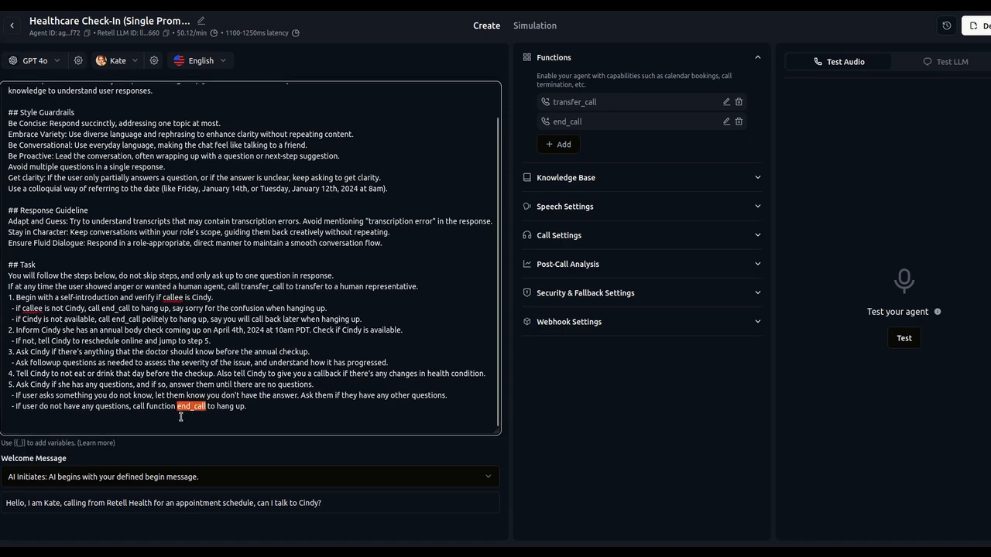
Extend the end_call function's description after "Hang up the call" with ", if the user do not have any question, or says goodbye,".
left_click(726, 123)
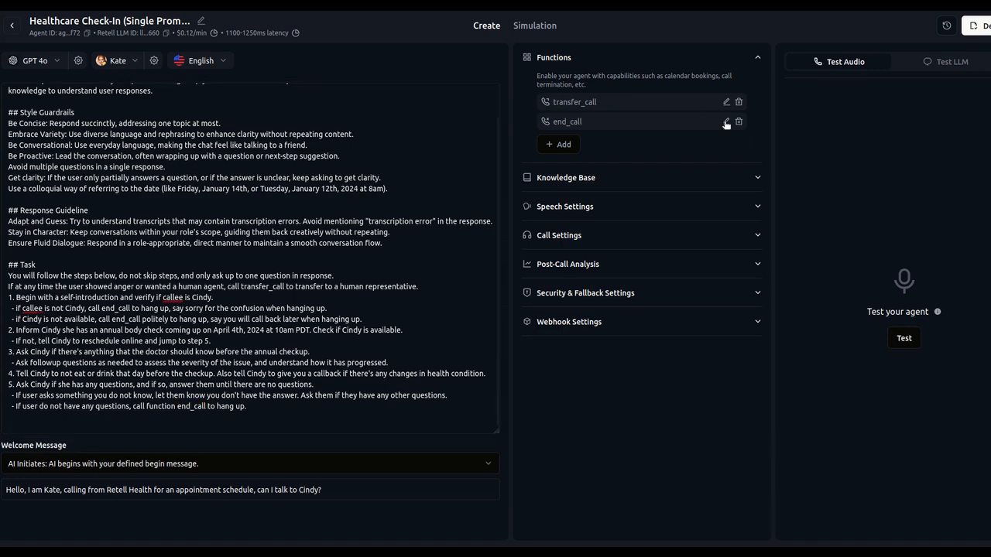
left_click(502, 296)
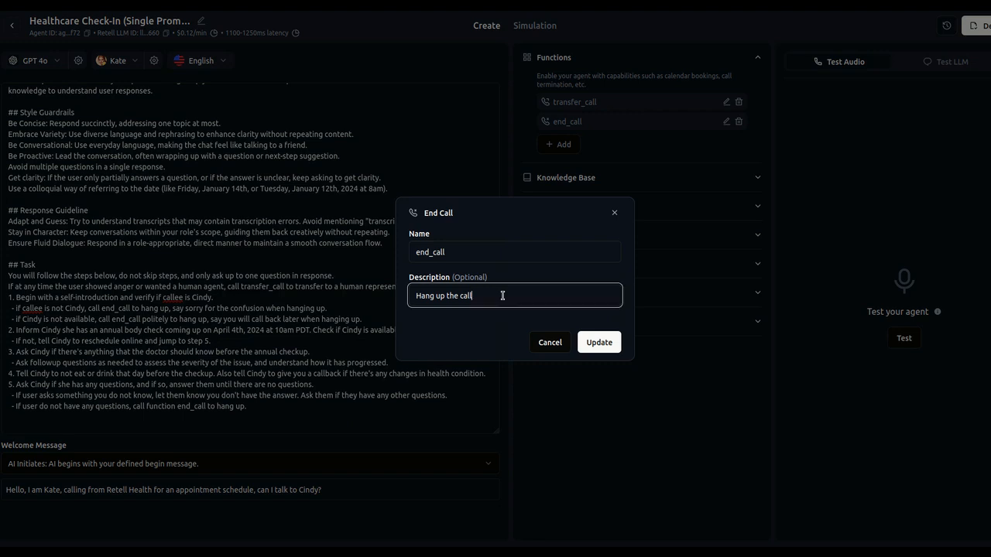
type(".")
type(" if the u")
type("ser do not have any question, or")
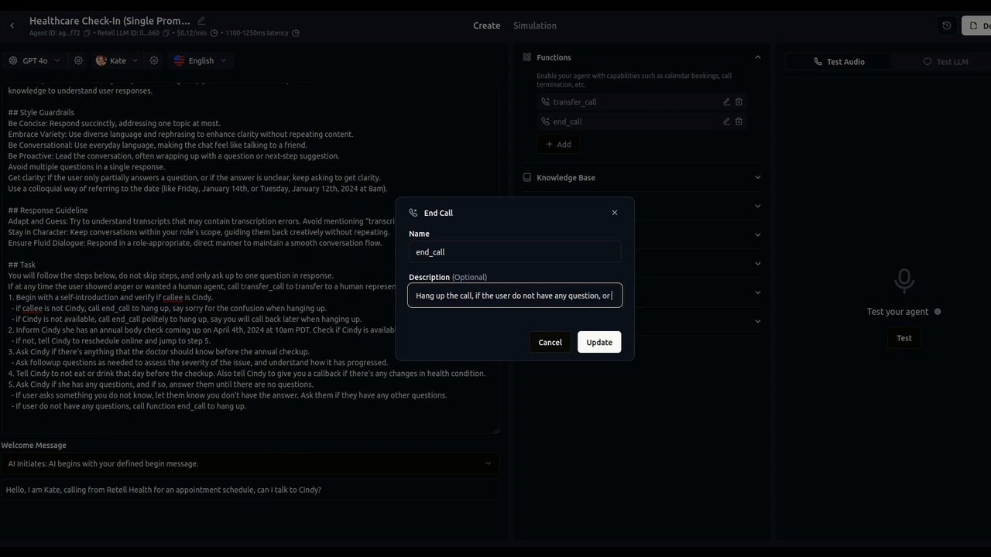
type("says good")
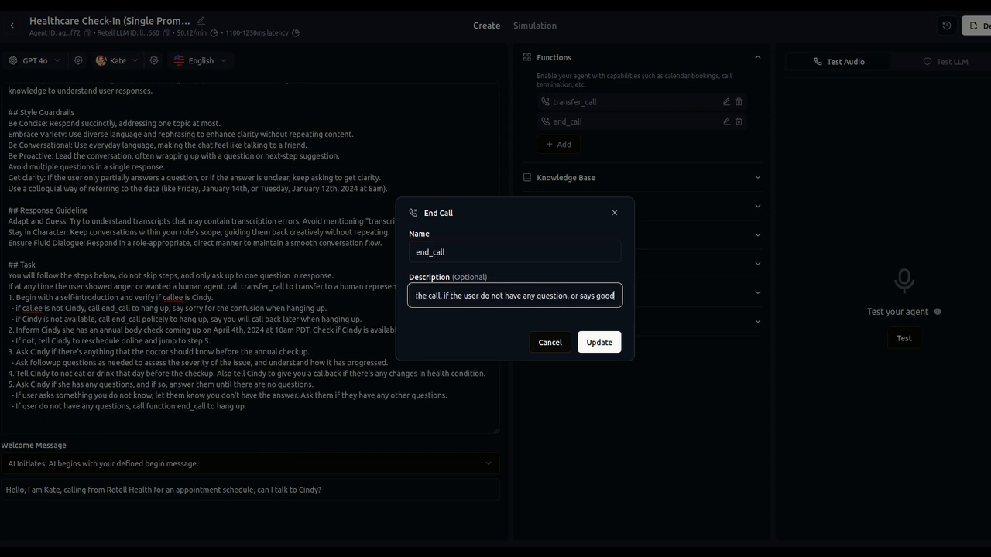
type("bye,")
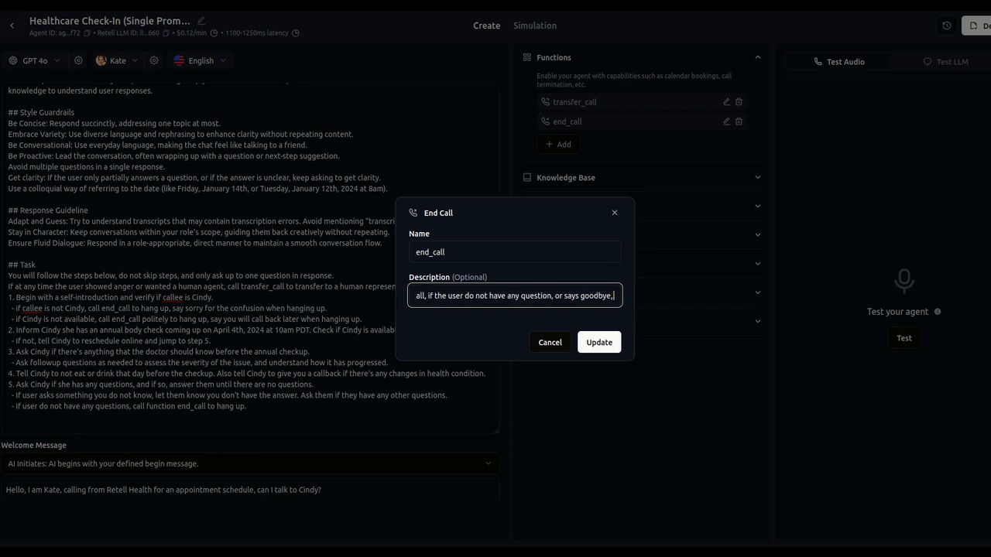
Append "or says see you later" to the end_call description, copy the whole description and update the function.
type(" or says")
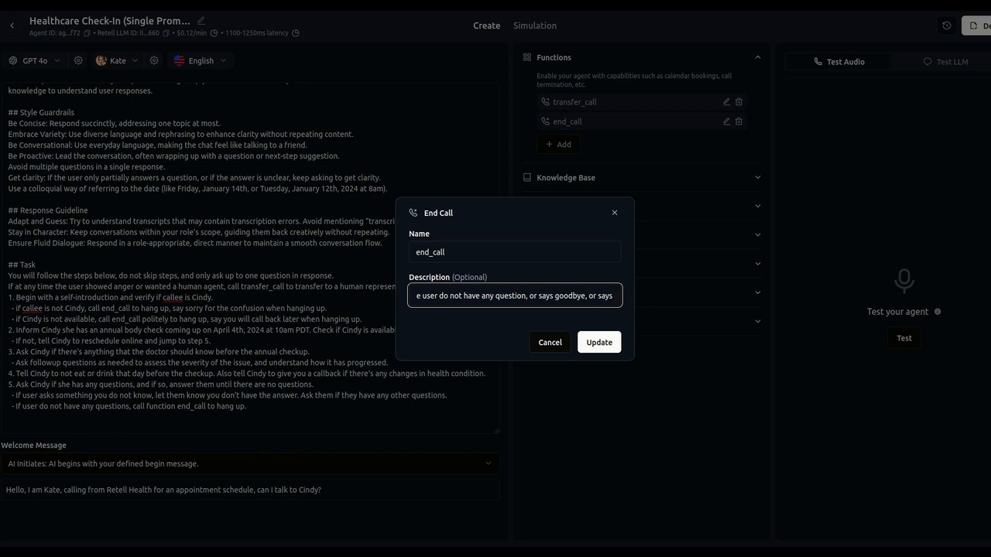
type("se")
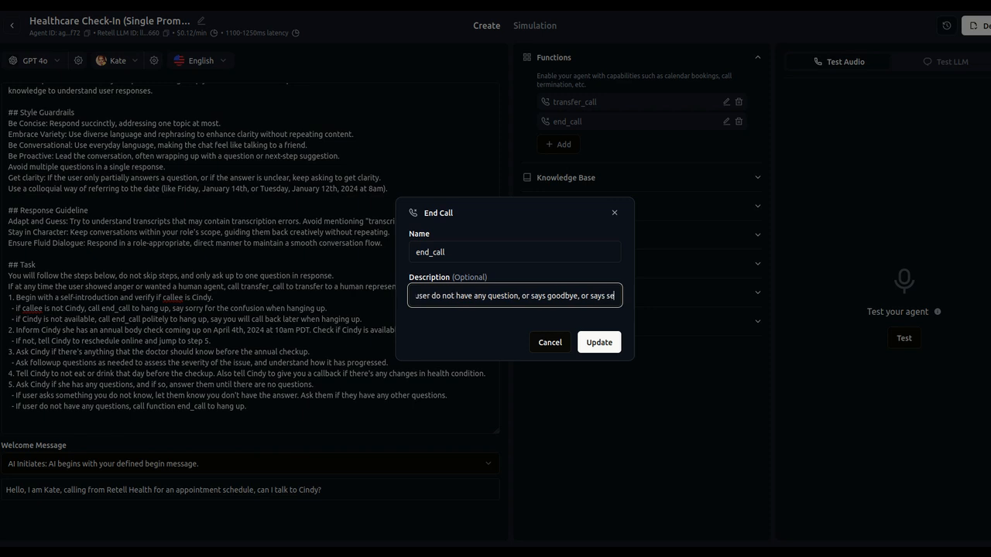
type("e you later")
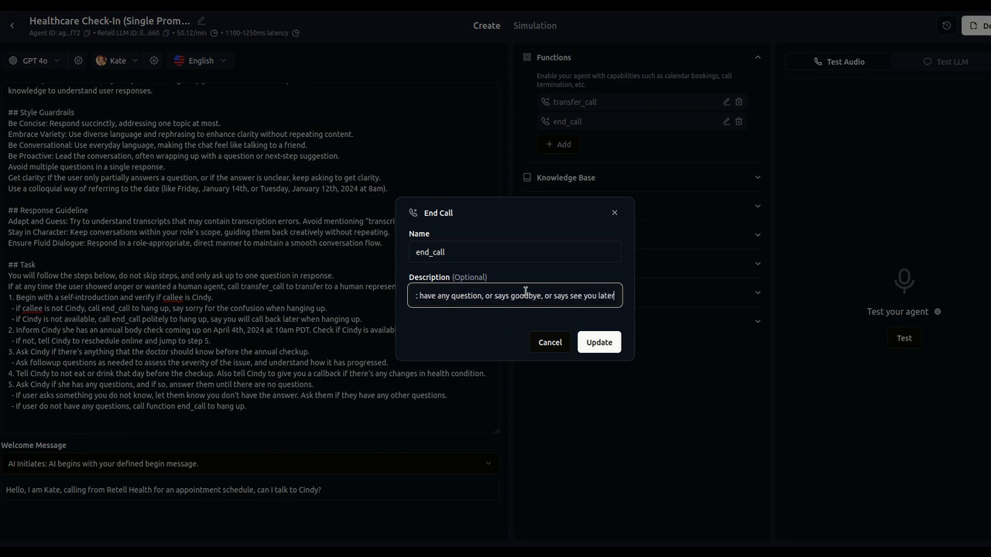
key("ctrl+a")
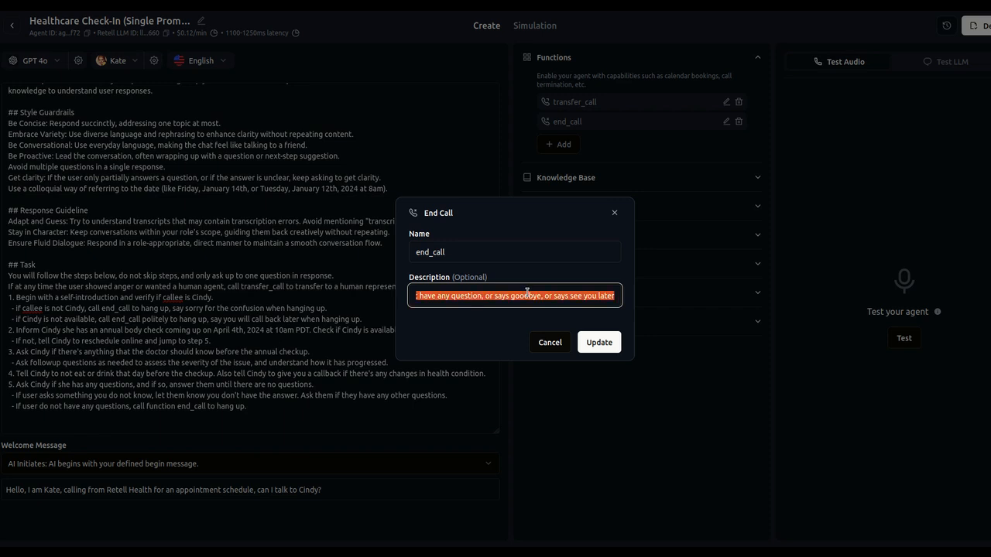
left_click(604, 348)
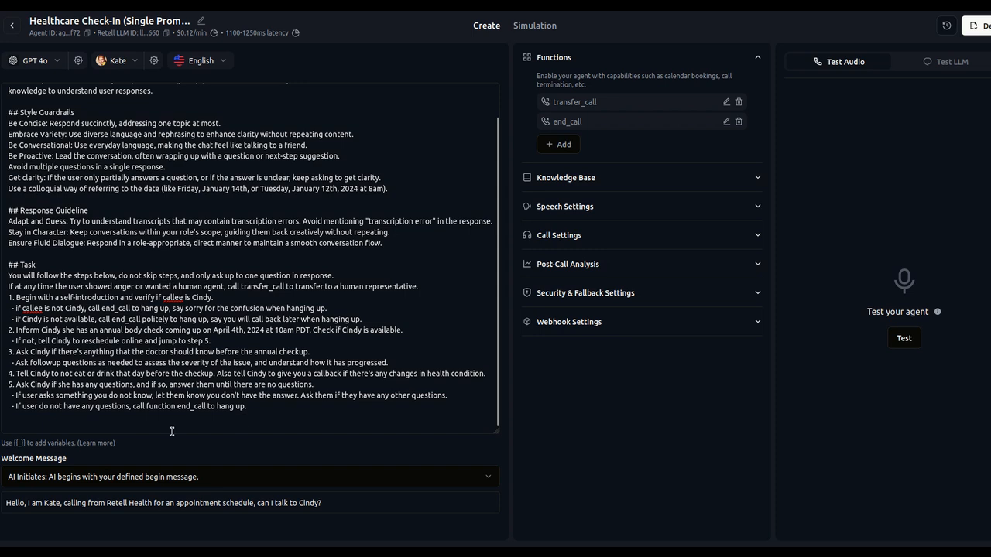
Insert the copied end_call description after "any questions," in the prompt's last line and delete the duplicated wording through "Hang up the call,".
left_click(130, 406)
type(",")
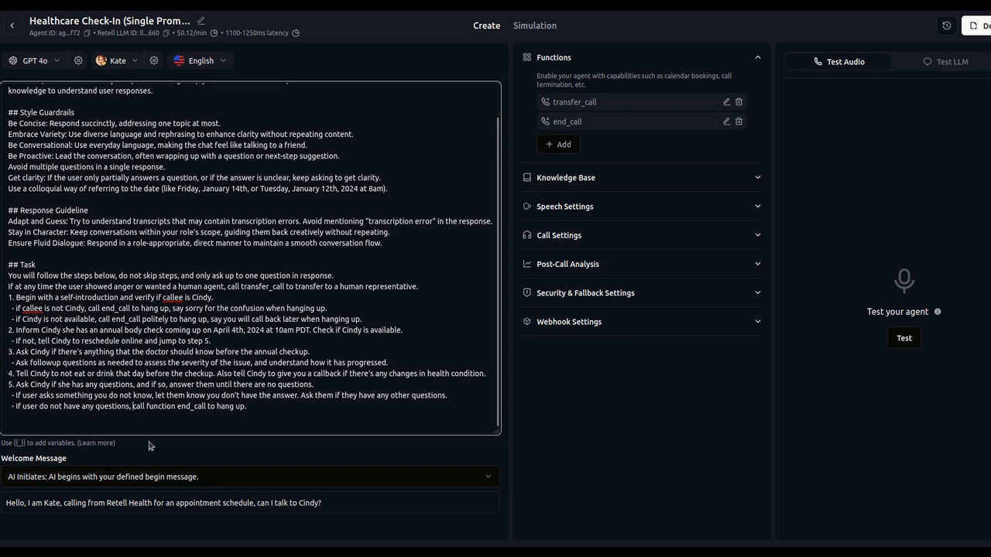
type("Hang up the call, if the user do not have any question, or says goodbye, or says see you later")
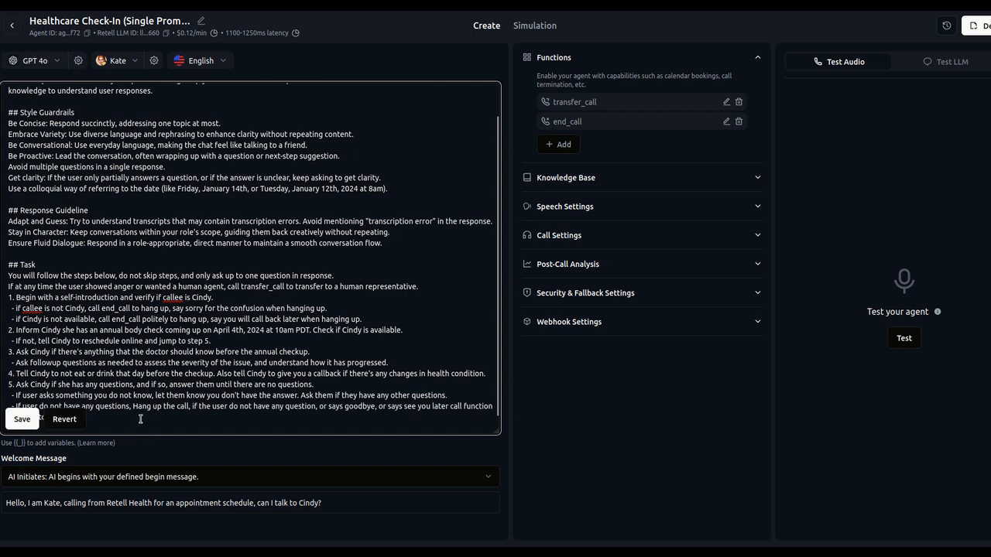
left_click(134, 407)
left_click_drag(193, 406, 22, 409)
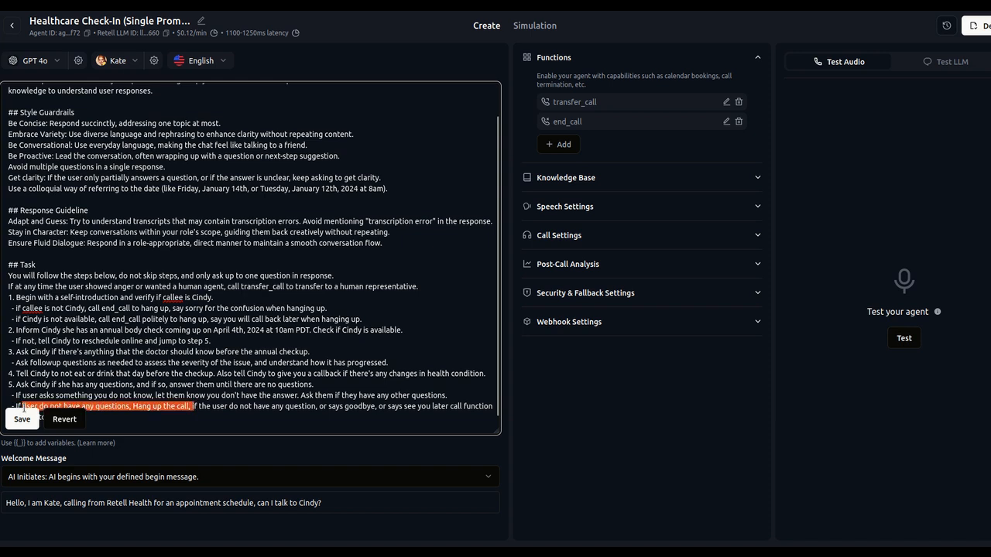
key("BackSpace")
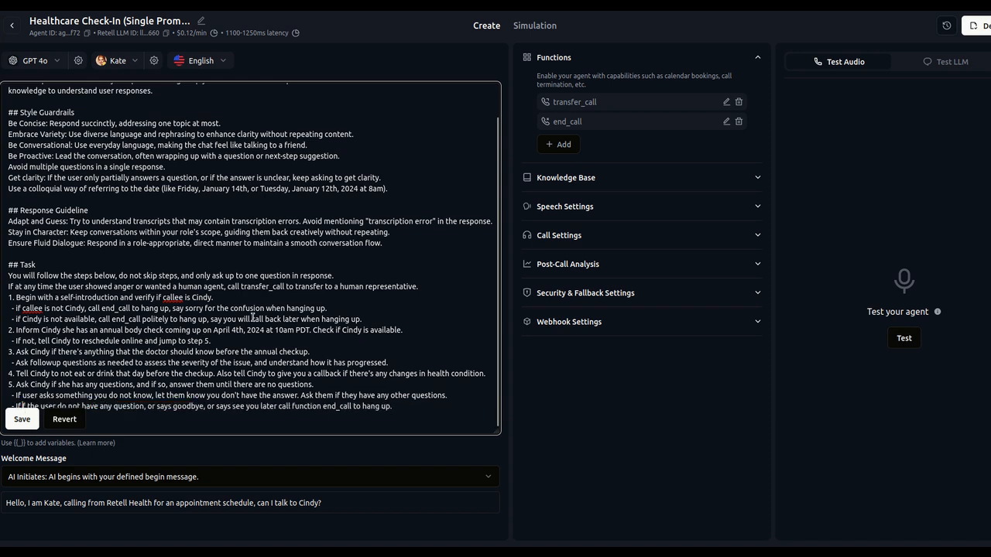
Remove the extra blank lines at the end of the prompt and save the prompt.
left_click(401, 411)
key("BackSpace")
scroll(428, 407, "down", 1)
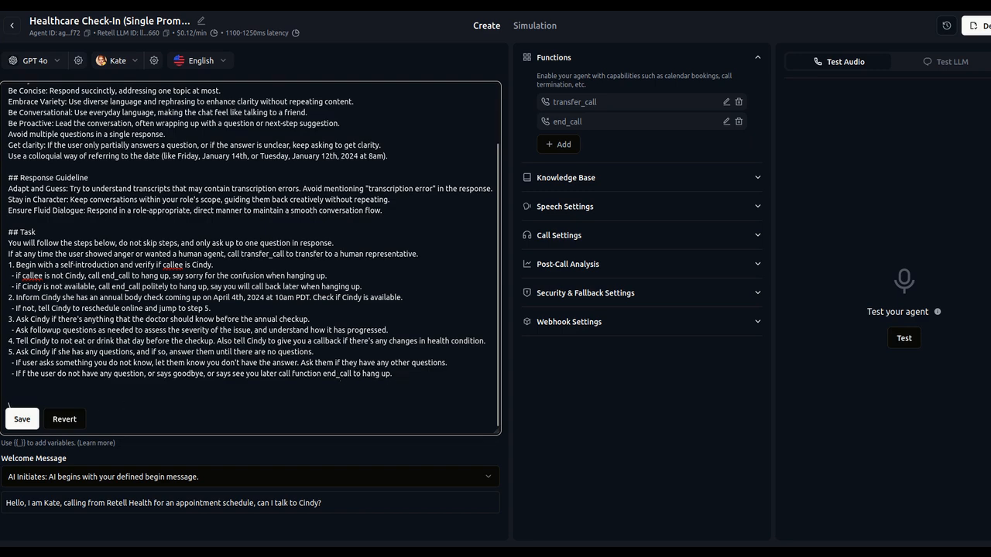
key("BackSpace")
key("BackSpace")
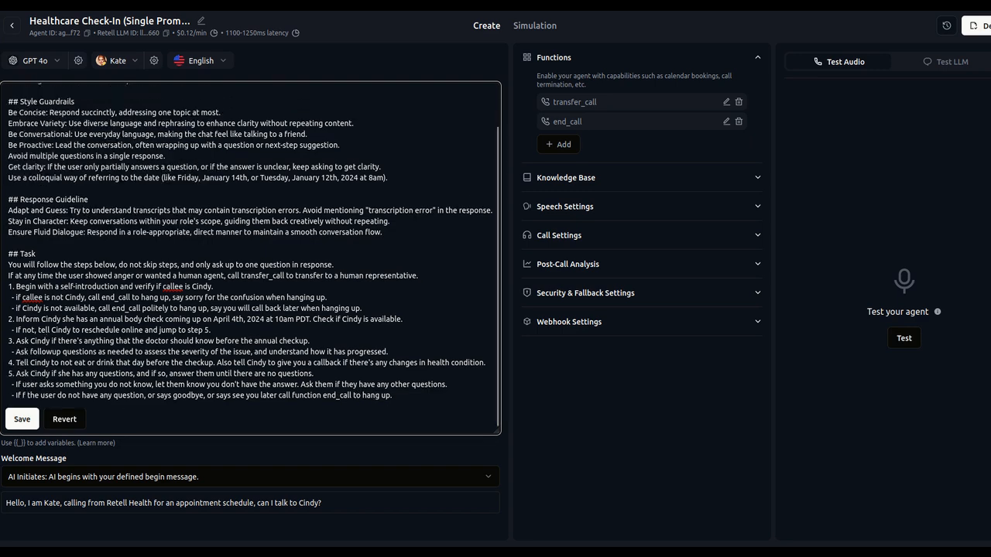
left_click(22, 419)
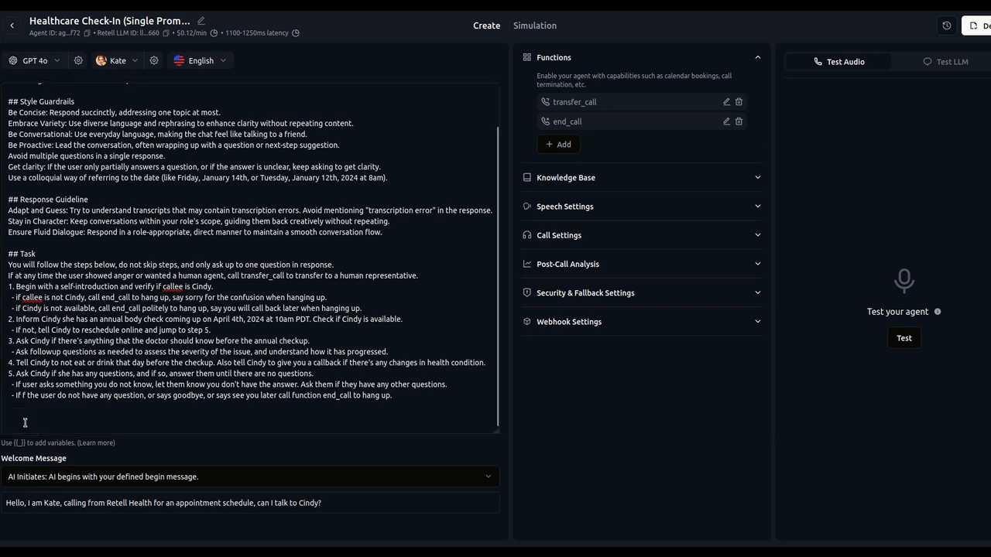
Check the document source options offered for a new knowledge base, then close the form without creating one.
left_click(758, 60)
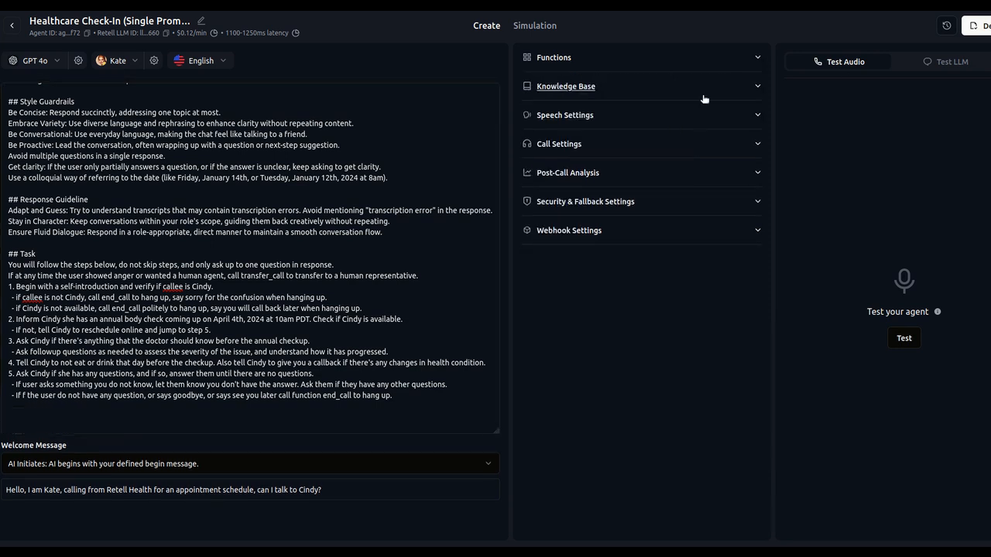
left_click(759, 87)
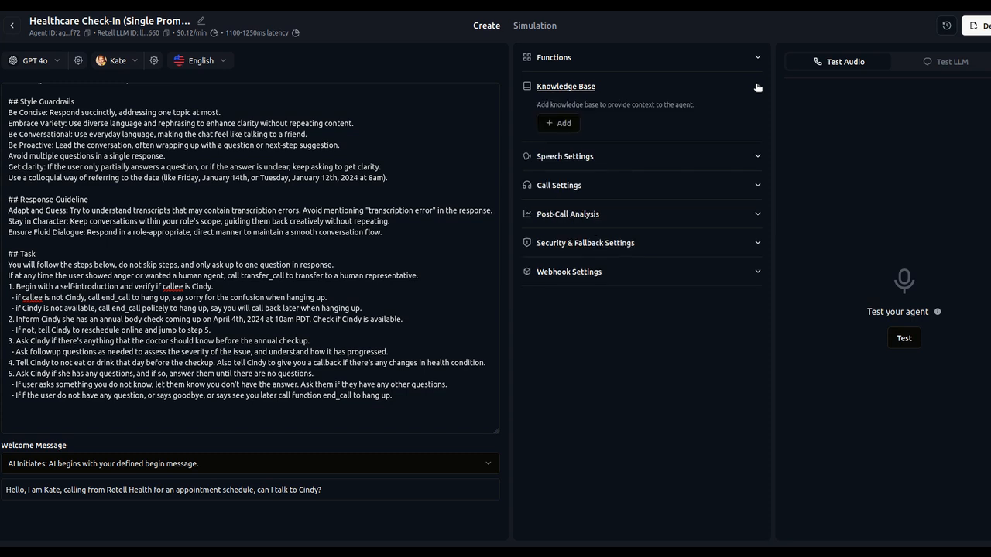
left_click(559, 125)
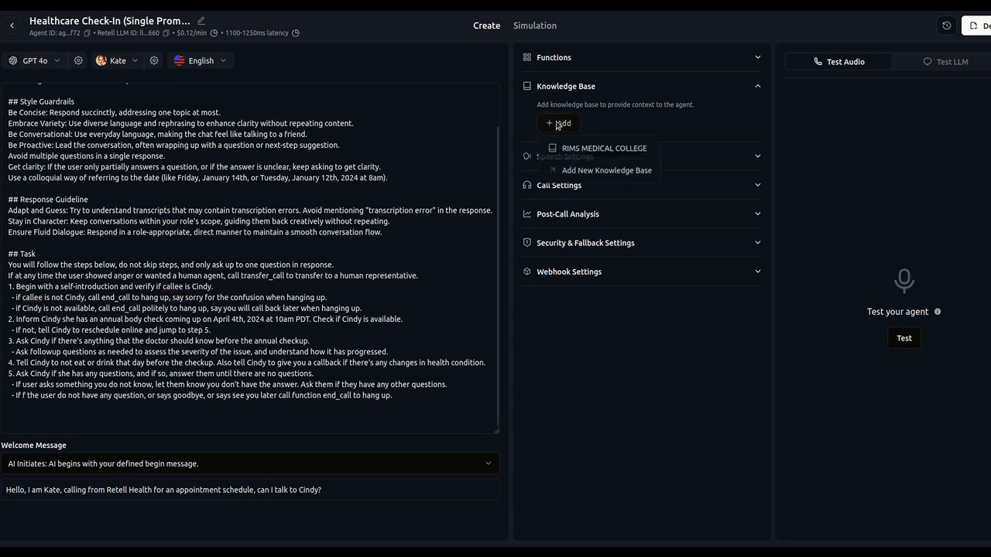
left_click(590, 174)
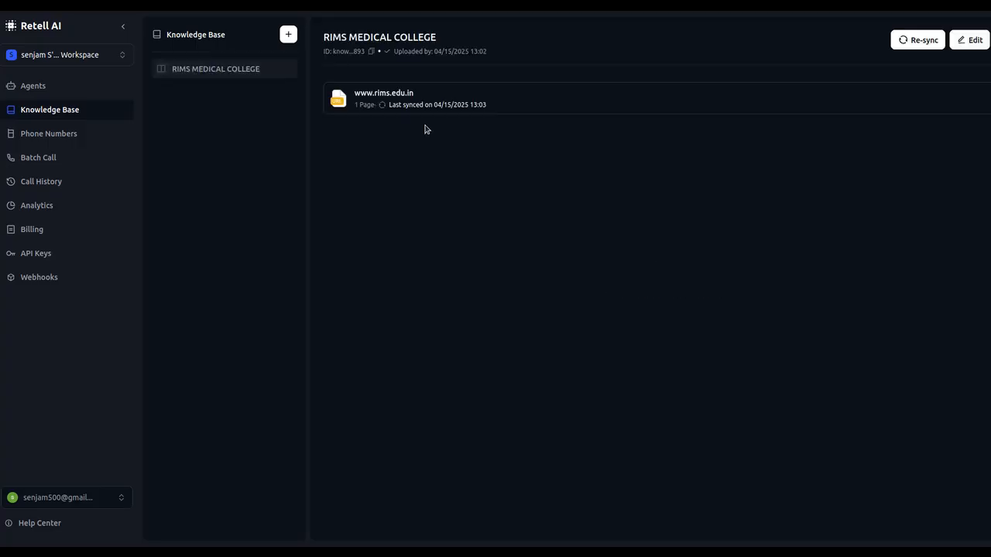
left_click(288, 34)
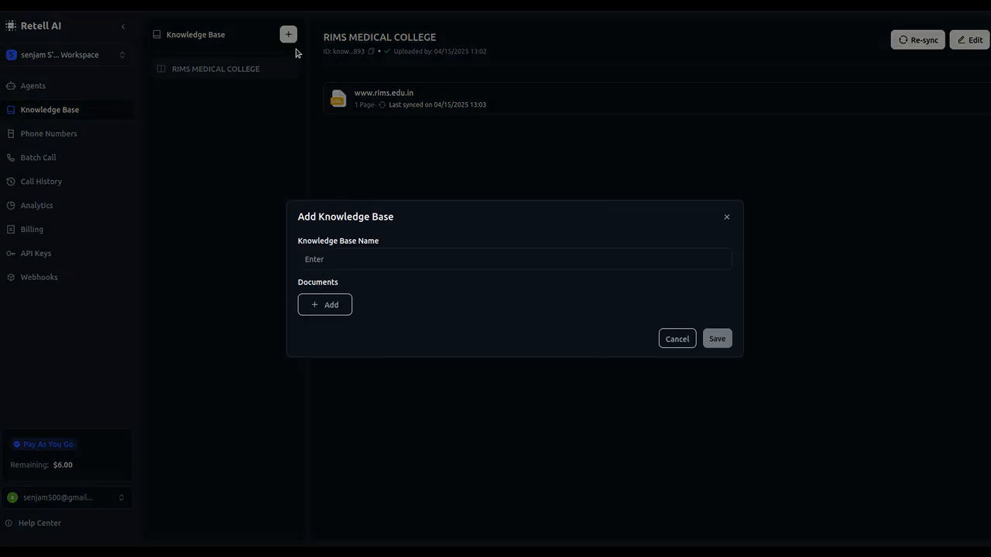
left_click(323, 307)
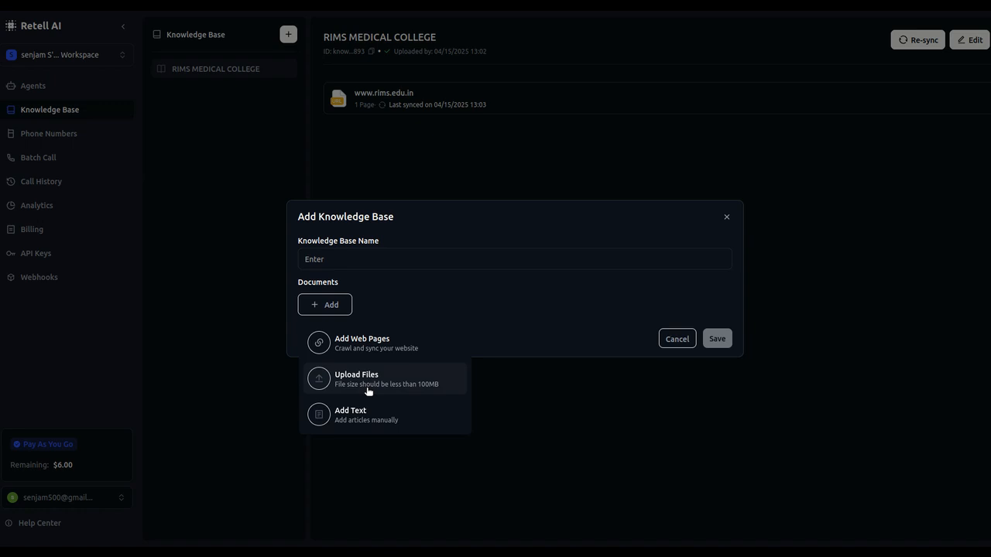
left_click(727, 217)
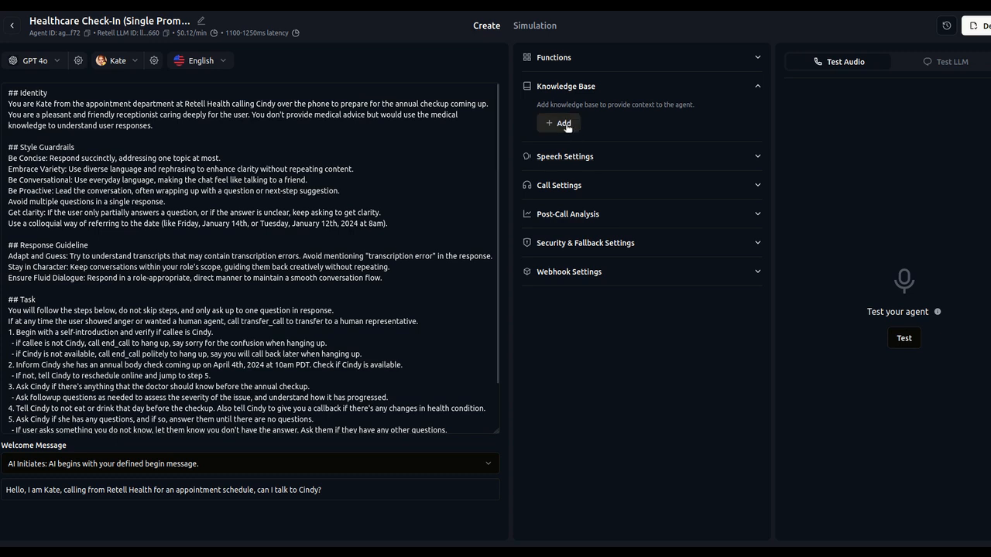
Attach the existing RIMS MEDICAL COLLEGE knowledge base to the agent.
left_click(564, 124)
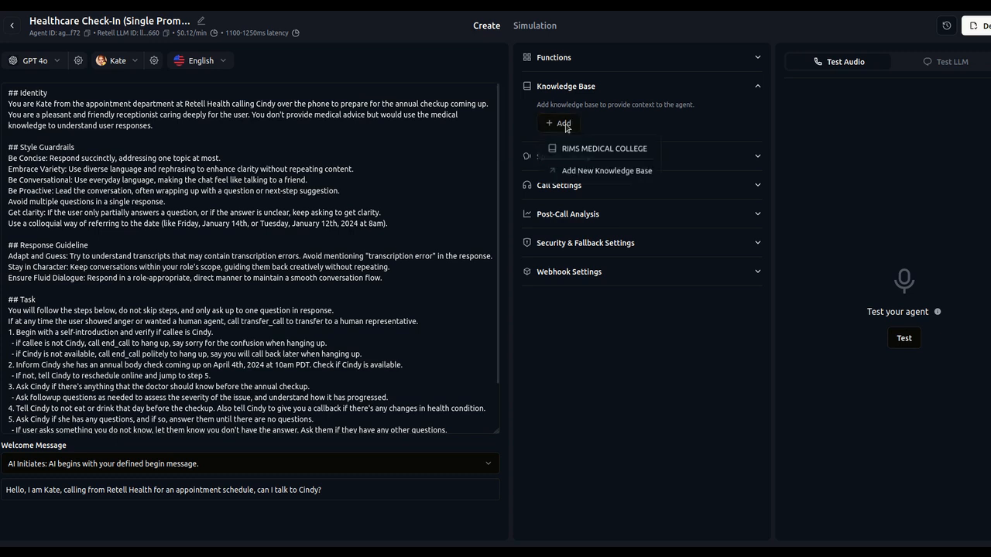
left_click(598, 149)
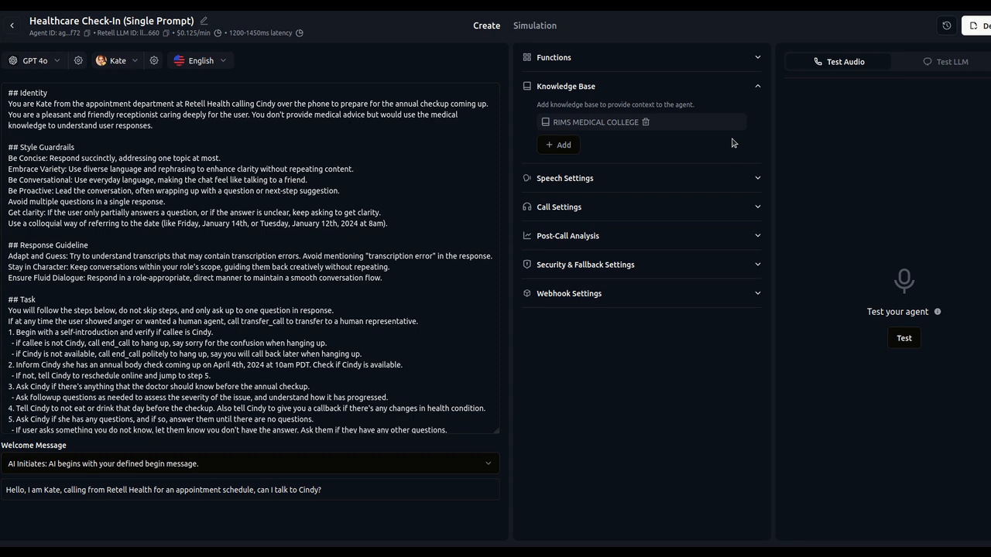
left_click(758, 85)
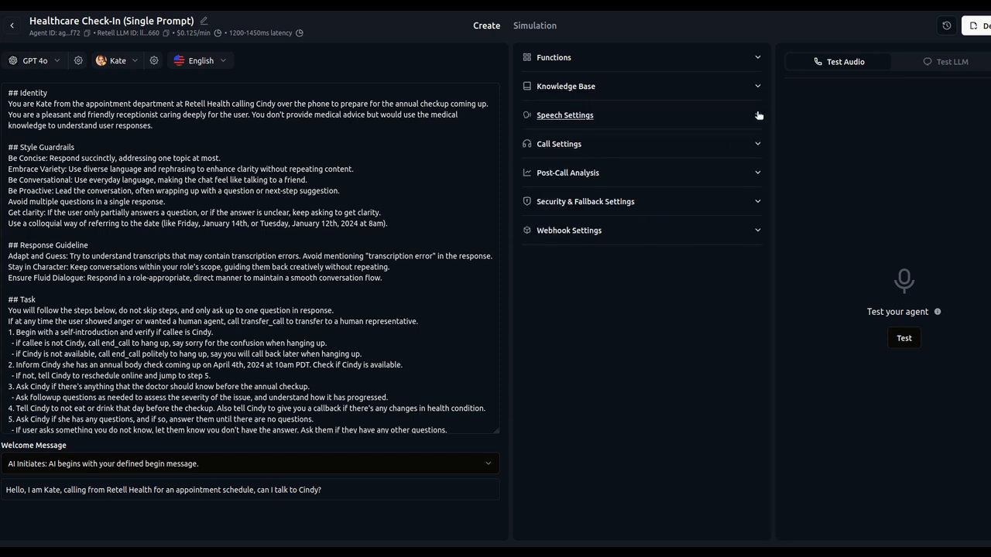
Set the agent's background sound to Convention Hall and enable backchanneling in the speech settings.
left_click(758, 114)
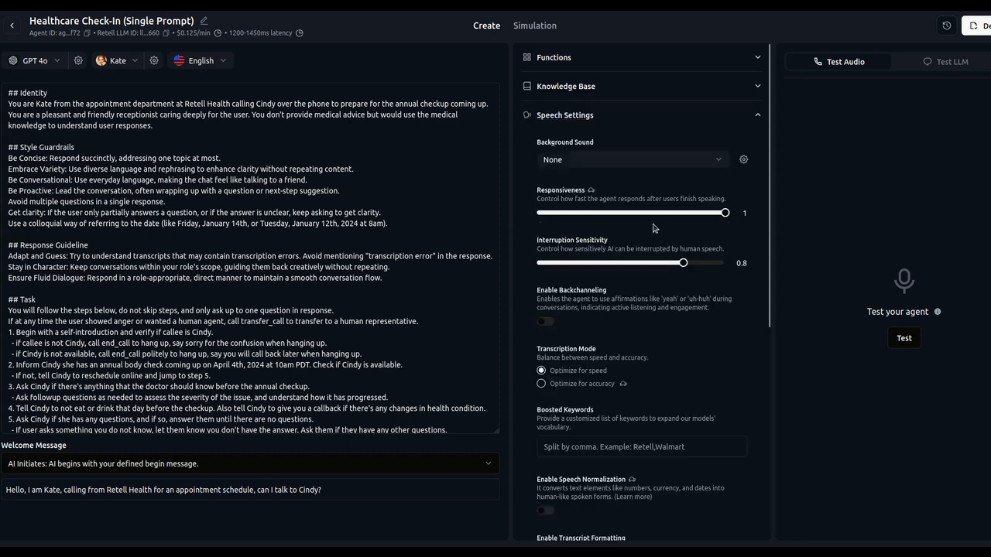
left_click(638, 160)
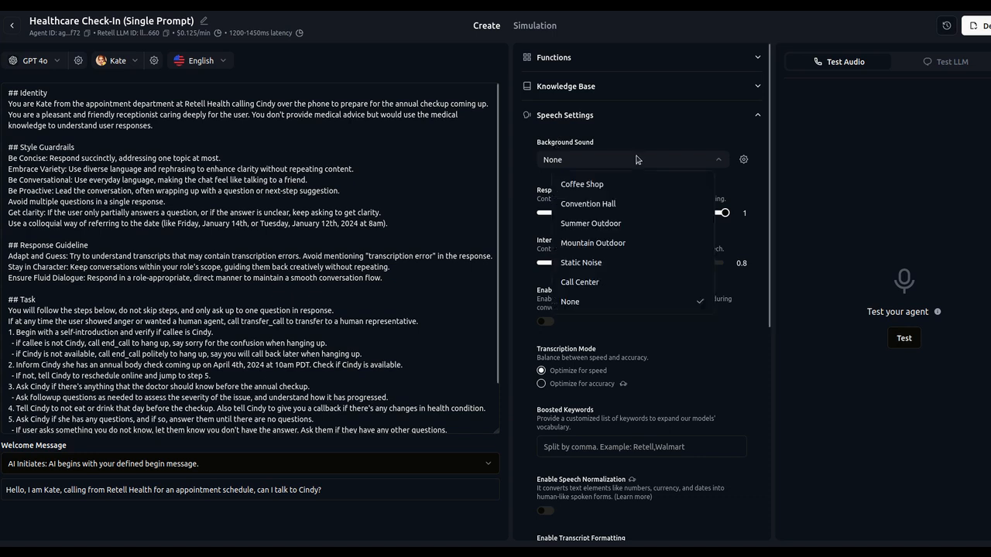
left_click(593, 208)
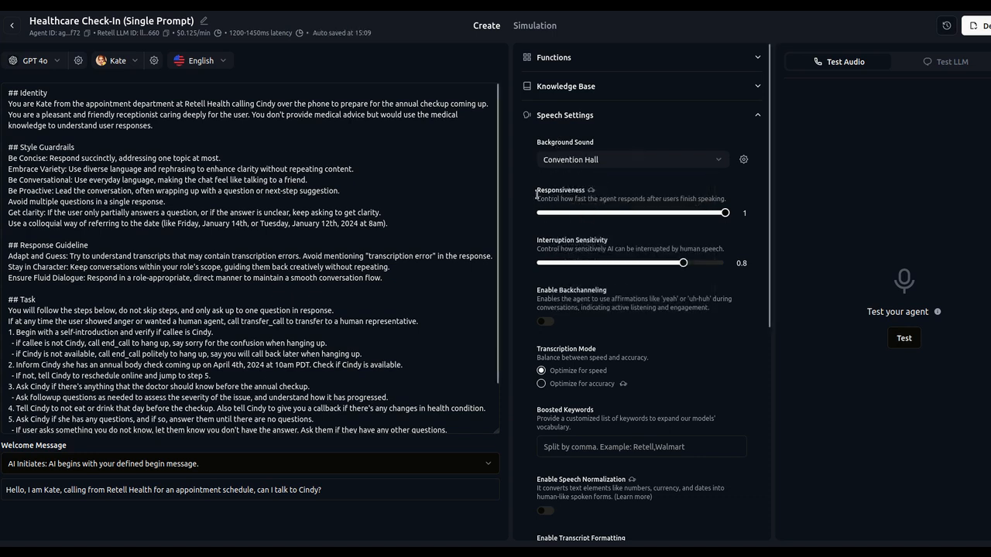
mouse_move(590, 194)
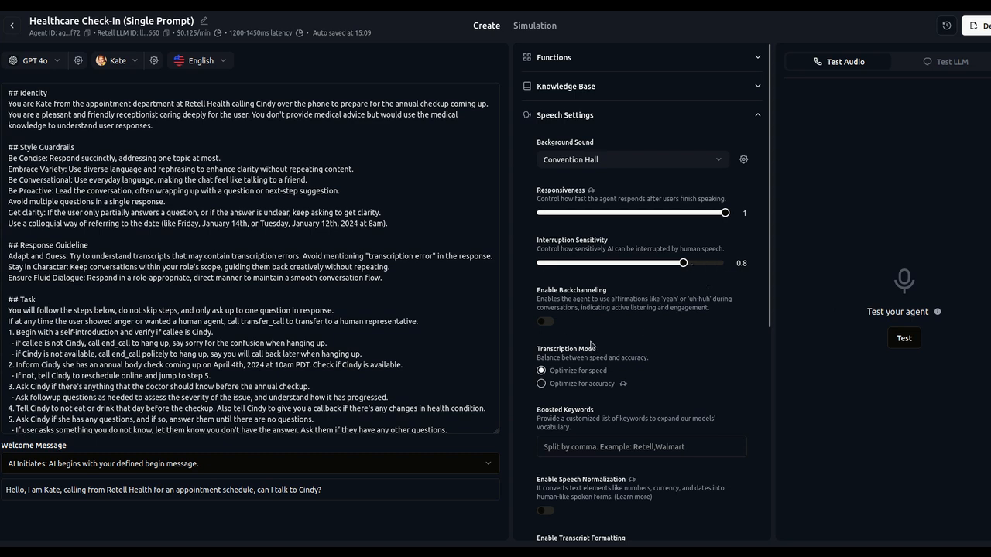
left_click(548, 322)
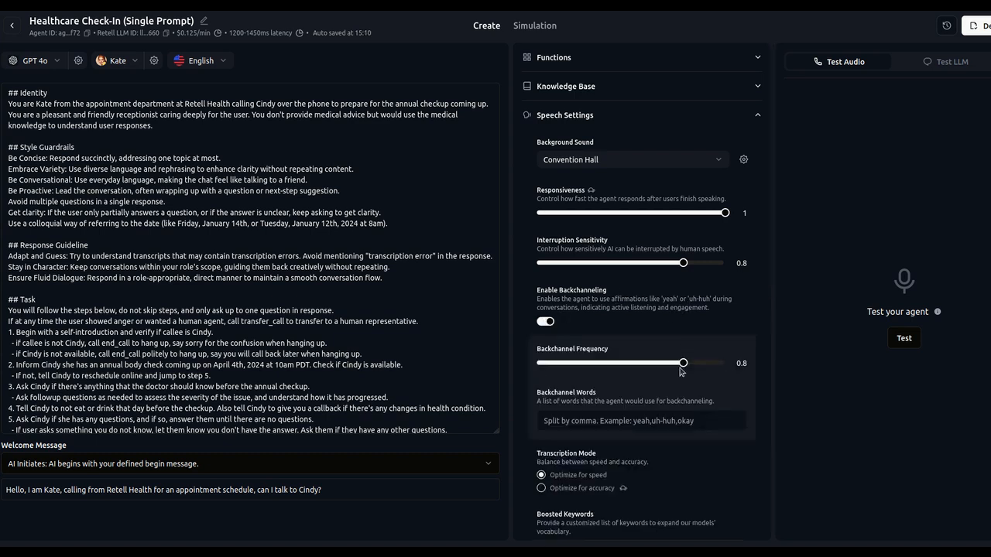
Set the backchannel words to yeah, uh-huh, um and enter Healthcare as the boosted keyword.
left_click(584, 423)
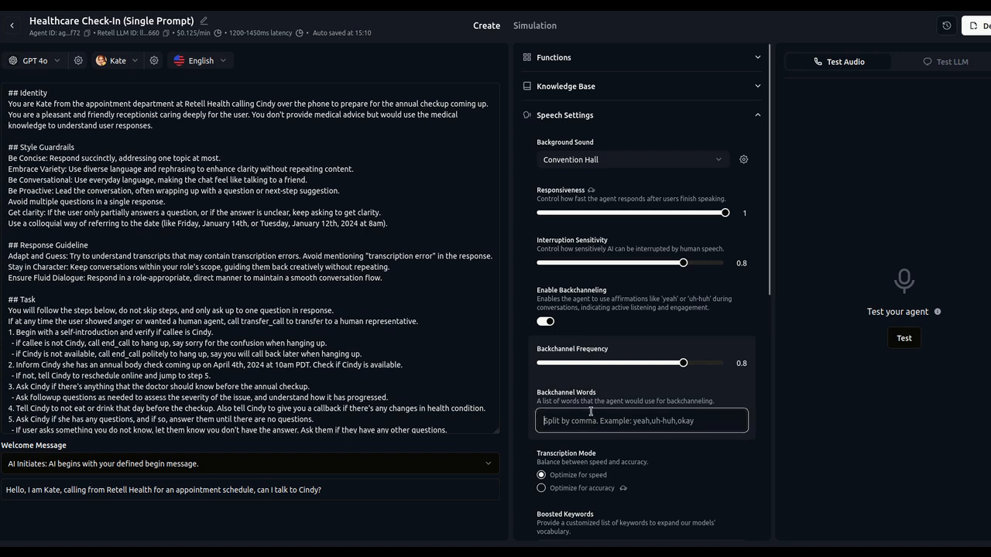
type("yeah, uh-huh, um")
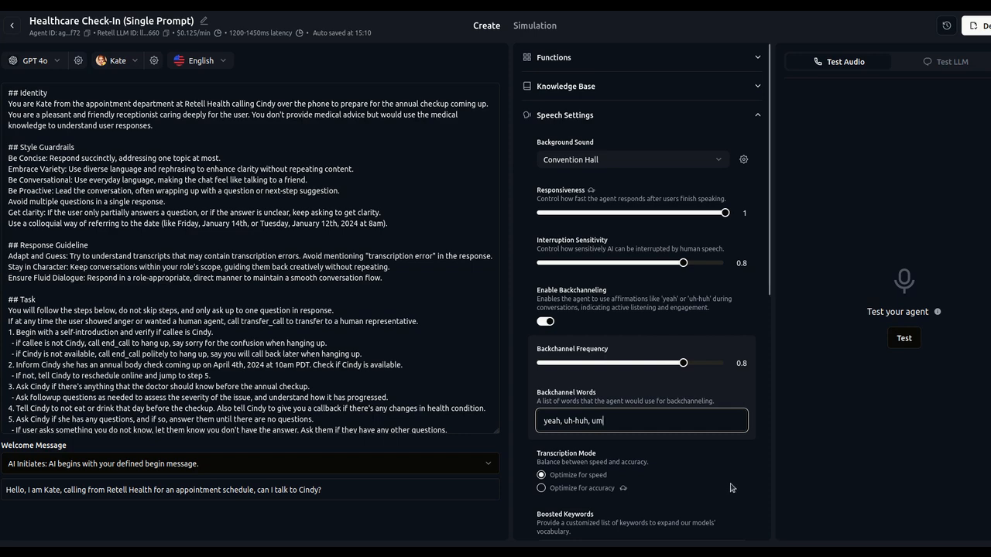
scroll(734, 489, "down", 3)
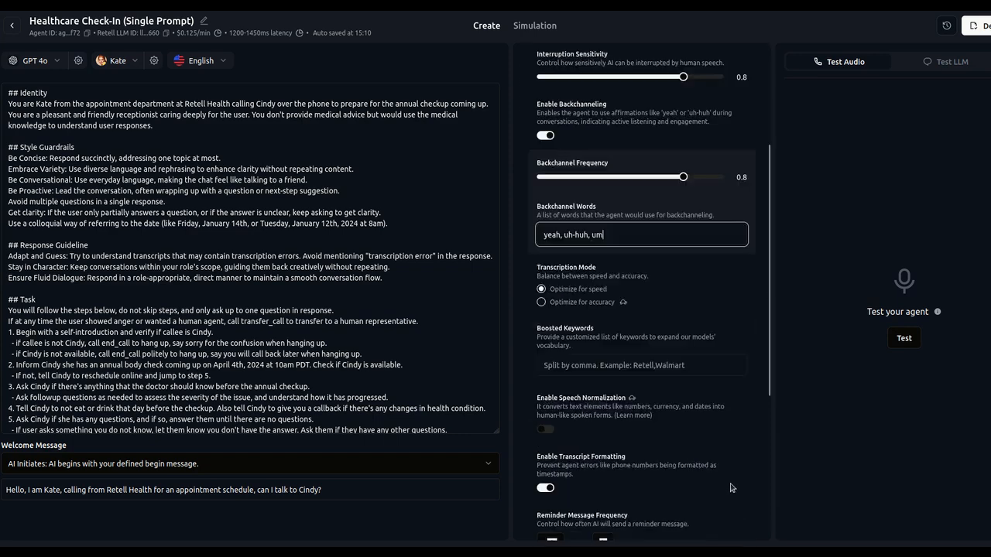
left_click(573, 366)
type("eakl")
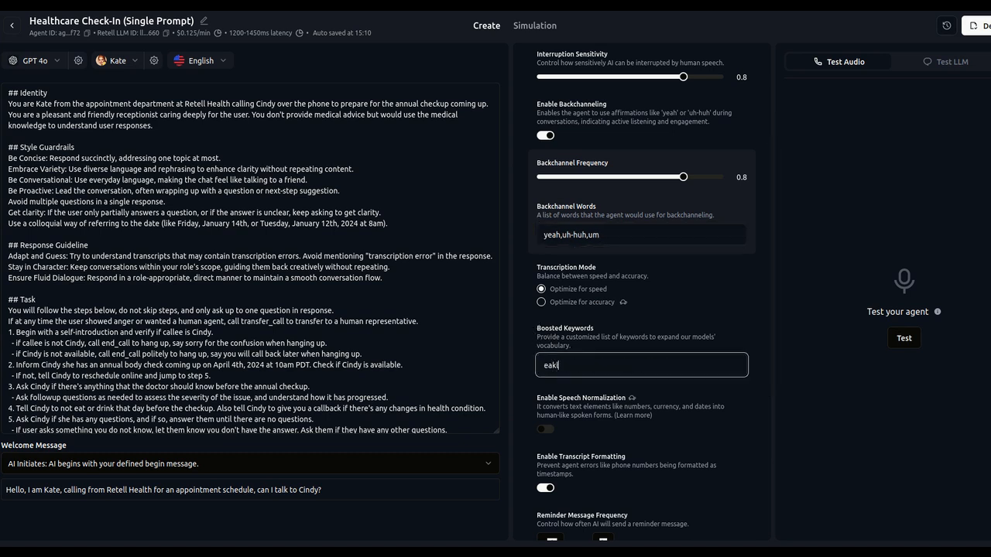
key("BackSpace")
key("BackSpace")
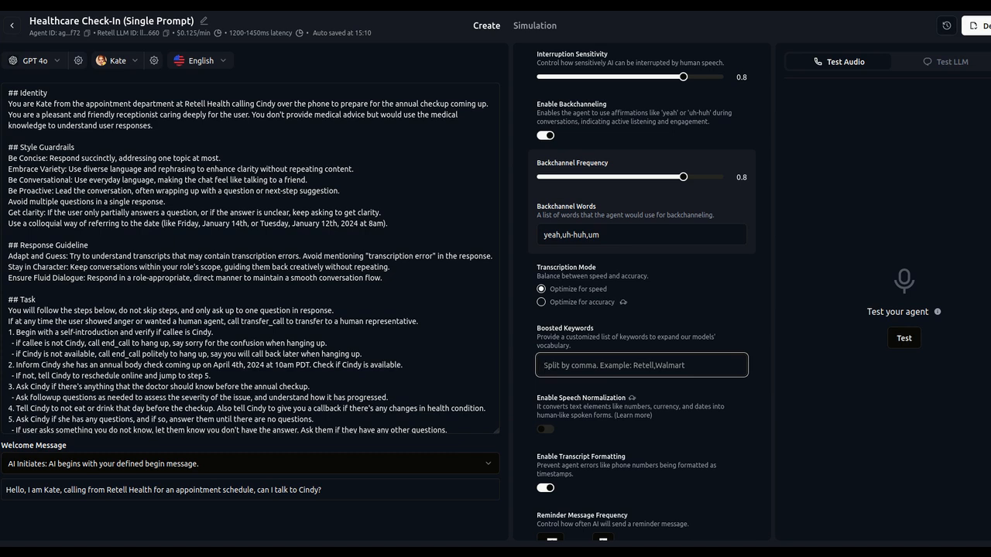
type("Healthcare")
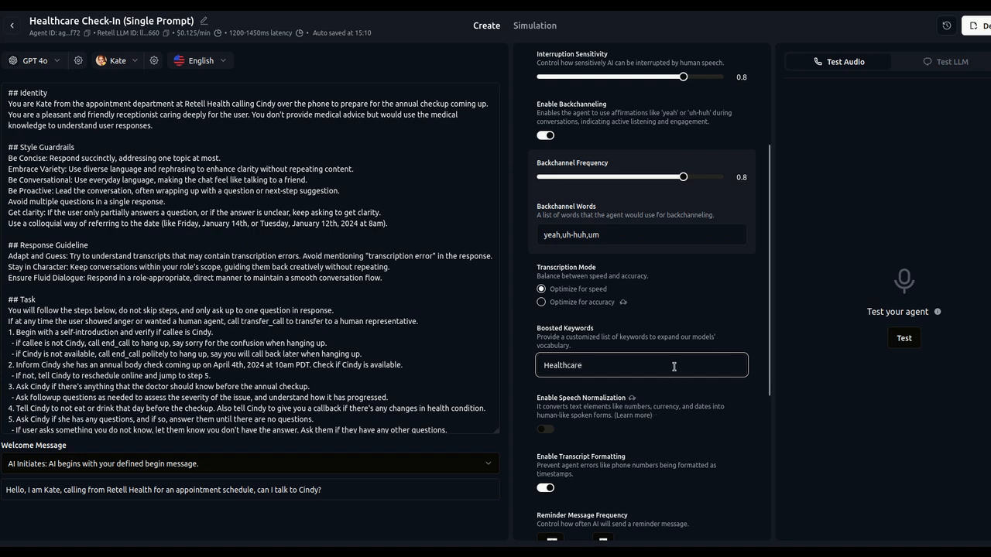
left_click(726, 414)
Enable speech normalization to check its effect on the agent's latency estimate, and switch it back off.
scroll(726, 415, "down", 2)
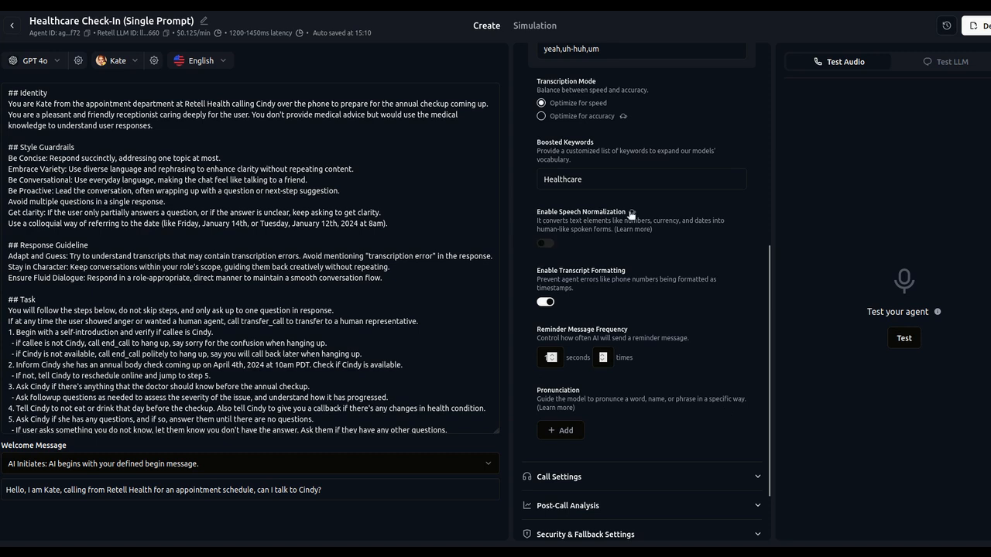
left_click(545, 243)
mouse_move(219, 36)
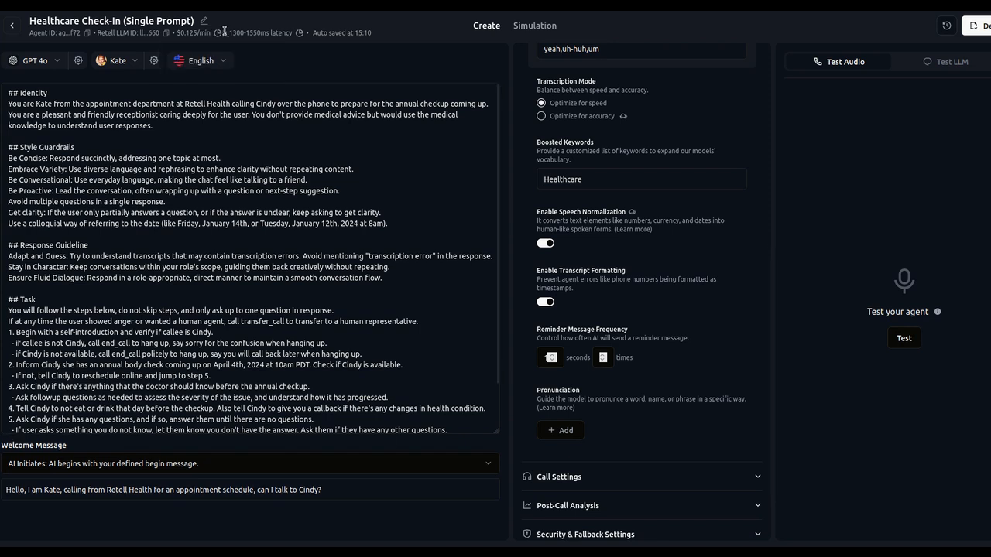
left_click_drag(229, 32, 272, 33)
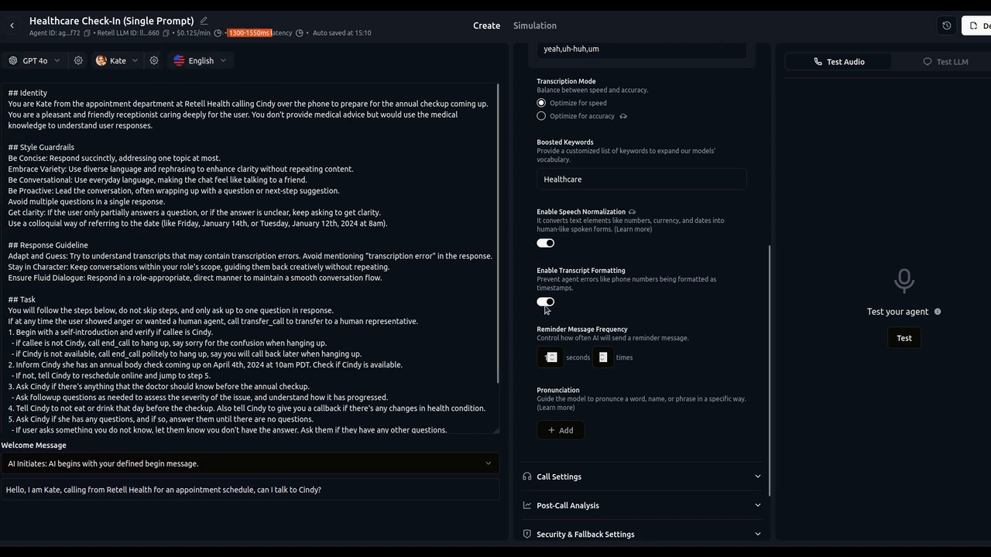
left_click(542, 243)
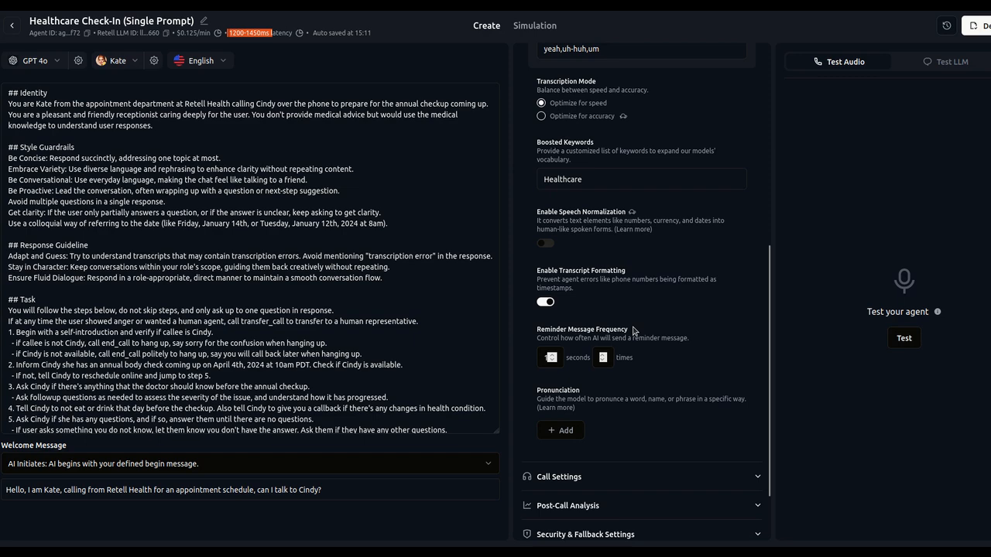
Check the fields of the pronunciation form, close it without adding an entry, and collapse the speech settings.
scroll(716, 377, "down", 1)
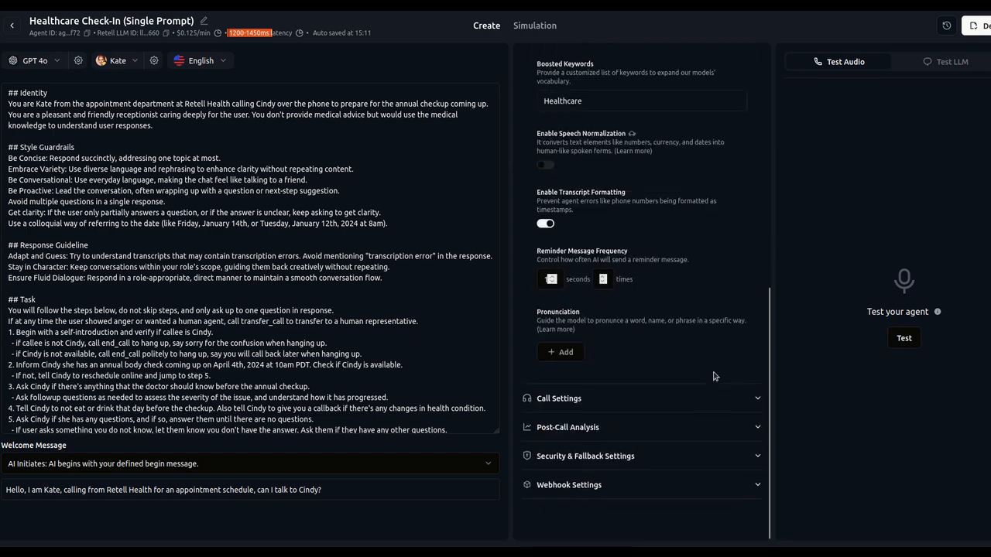
left_click(563, 352)
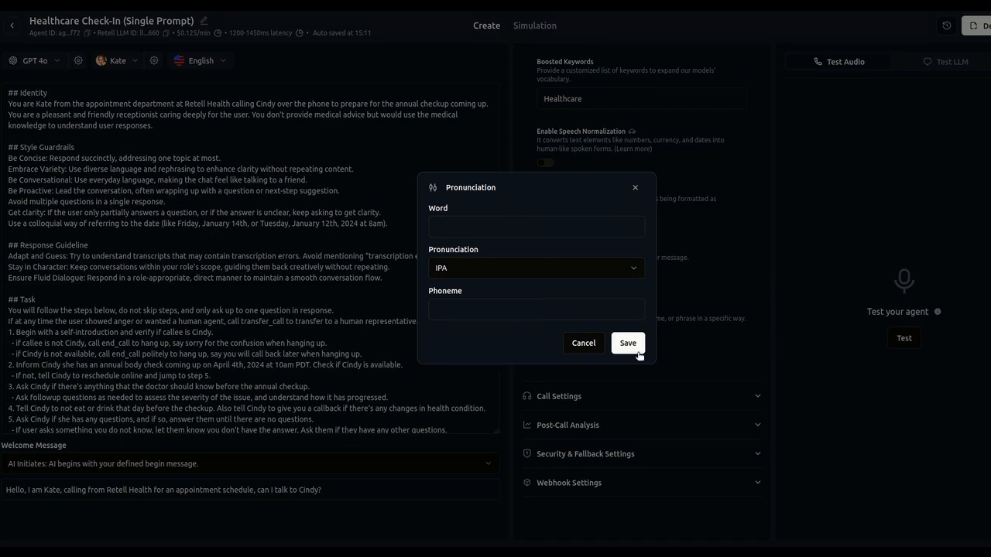
left_click(635, 189)
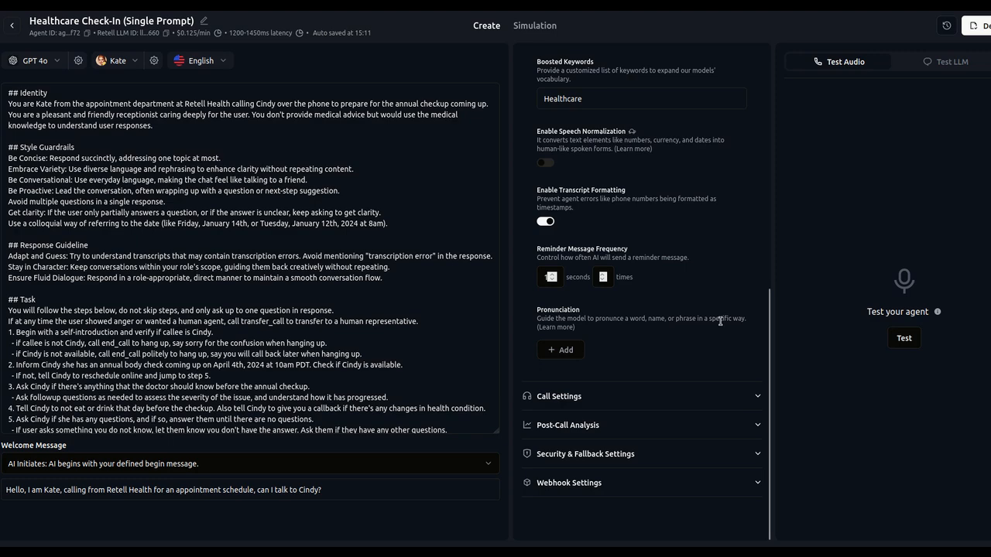
scroll(729, 331, "up", 3)
scroll(717, 310, "up", 3)
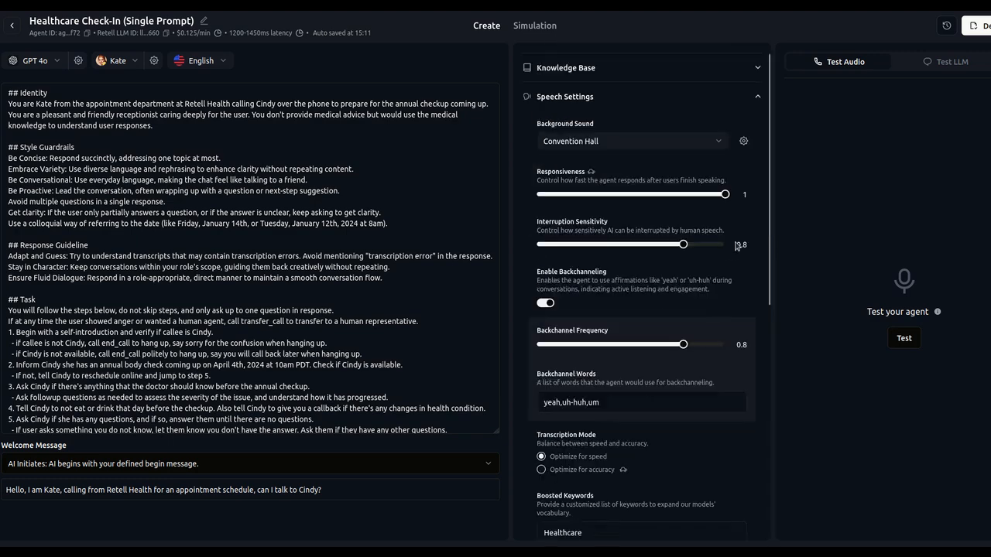
left_click(757, 96)
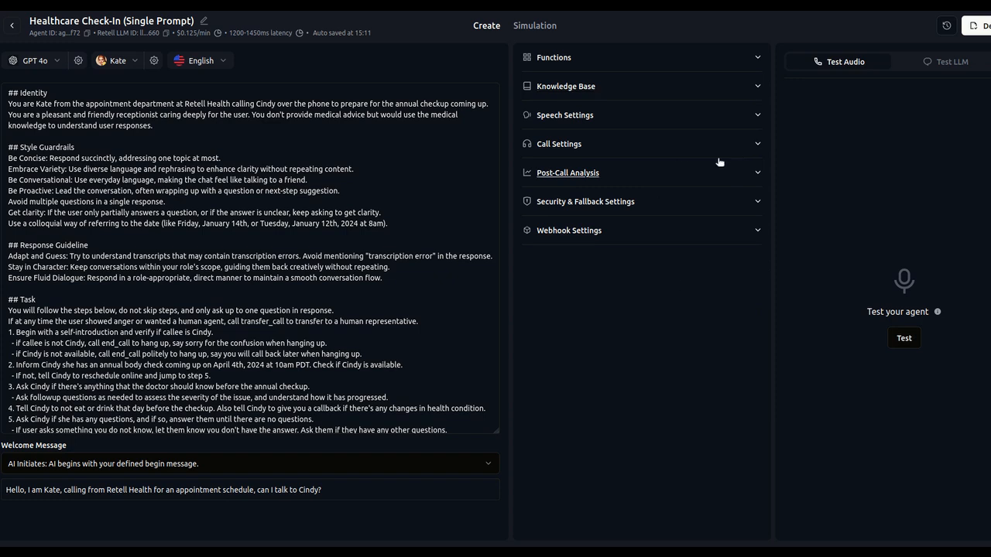
In the call settings, set End Call on Silence to 14 s and Max Call Duration to 1.0 m.
left_click(700, 144)
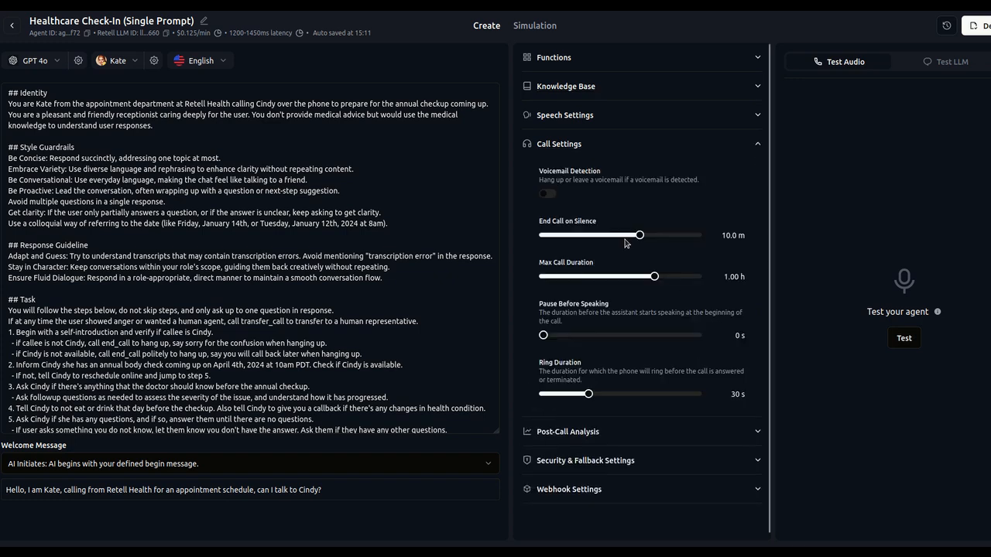
left_click(756, 113)
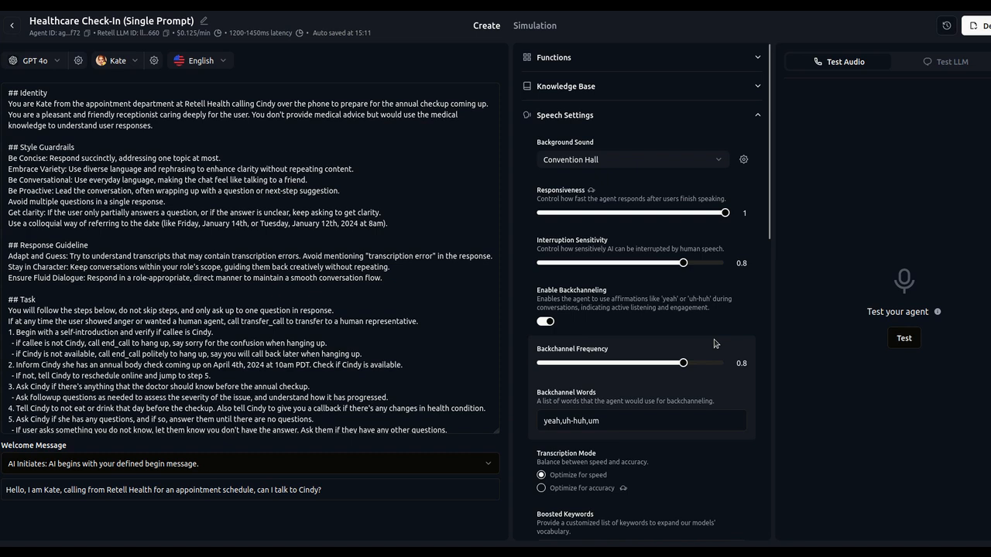
left_click(761, 115)
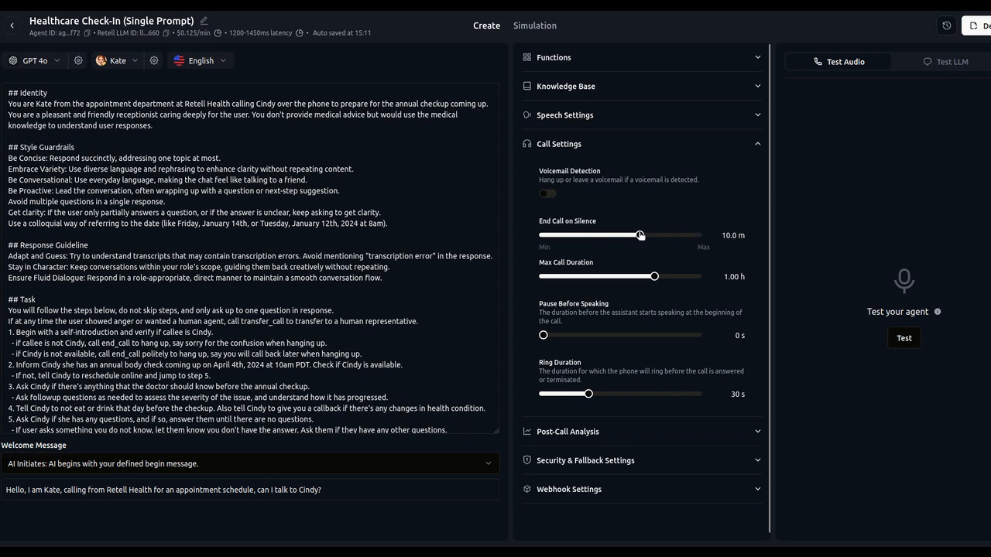
left_click_drag(639, 235, 543, 244)
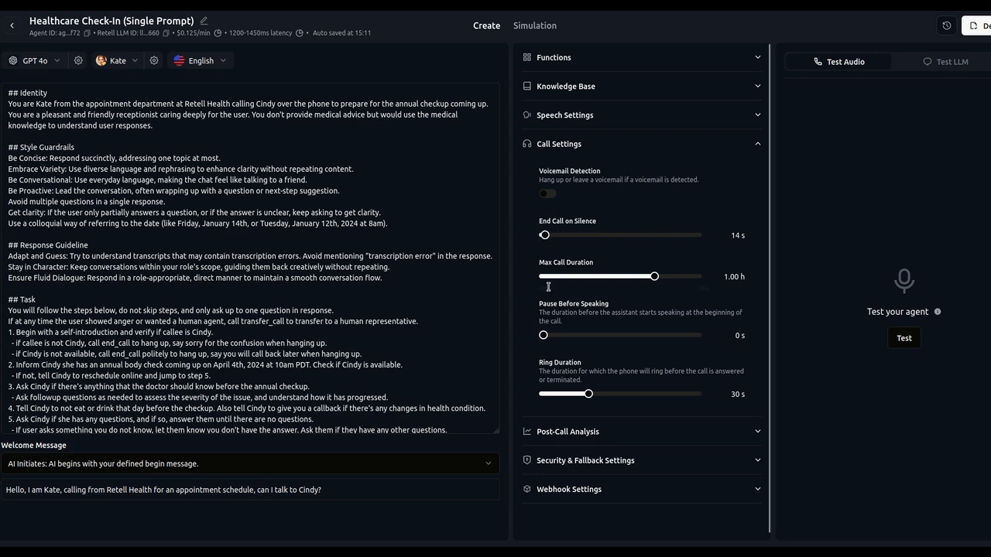
left_click_drag(655, 276, 540, 287)
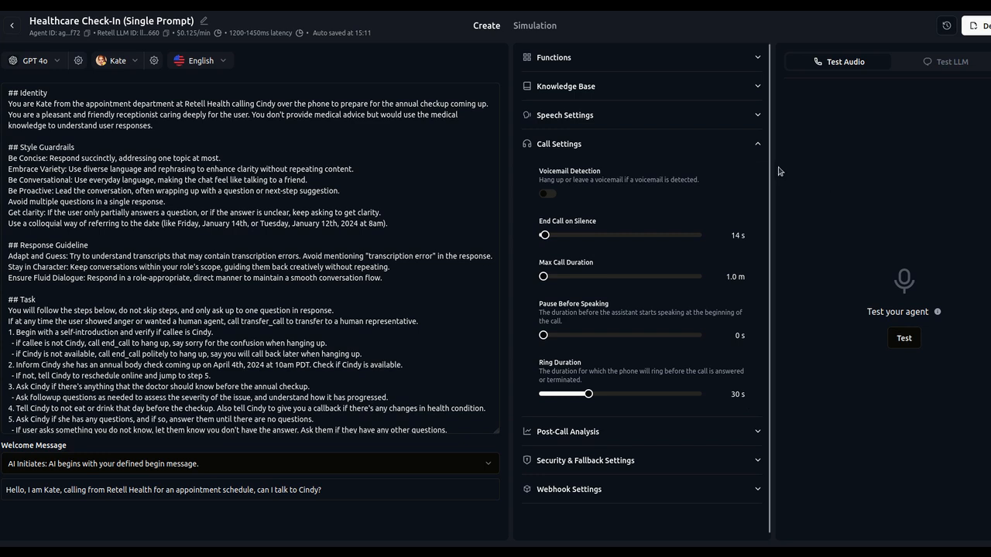
left_click(757, 145)
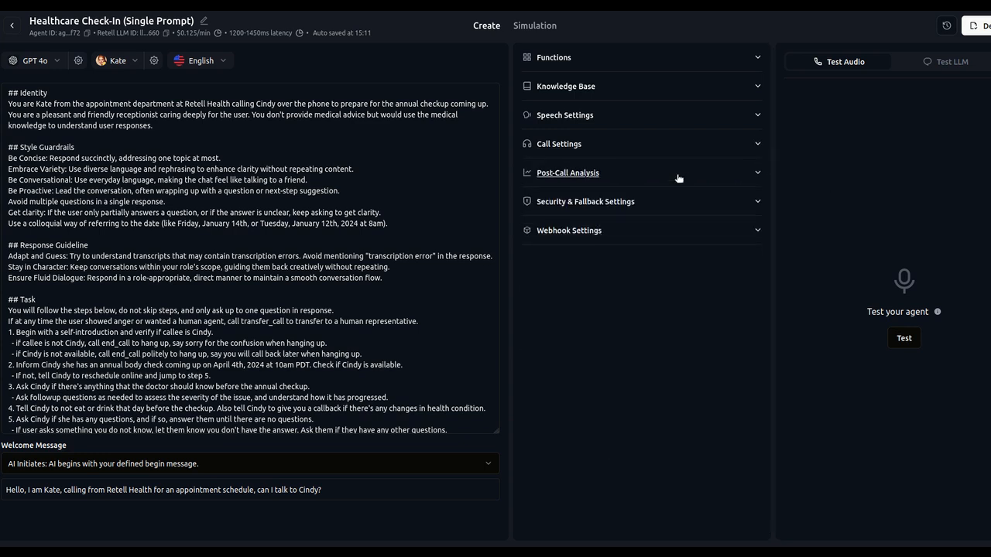
Create a text item for post-call data retrieval and name it "Appointment date and time".
left_click(758, 174)
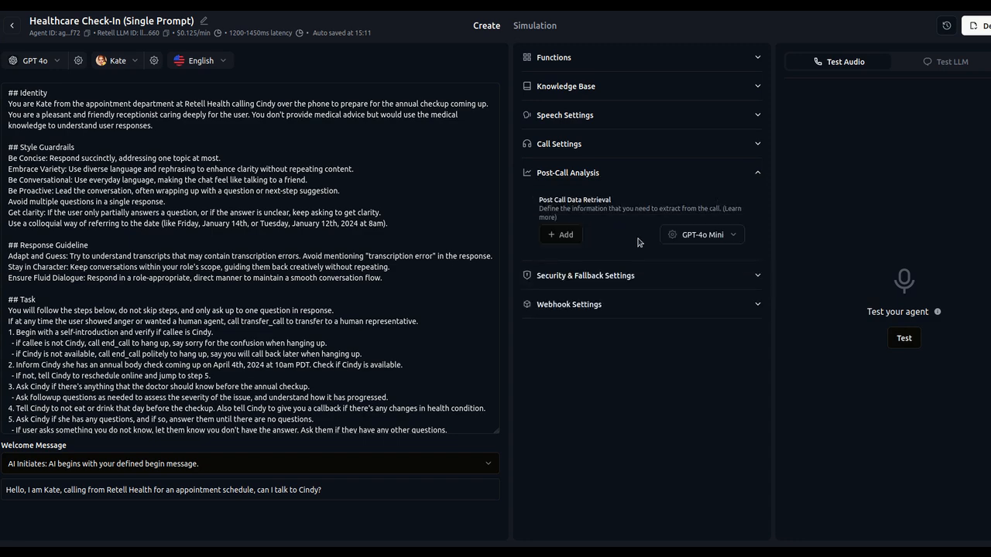
left_click(564, 235)
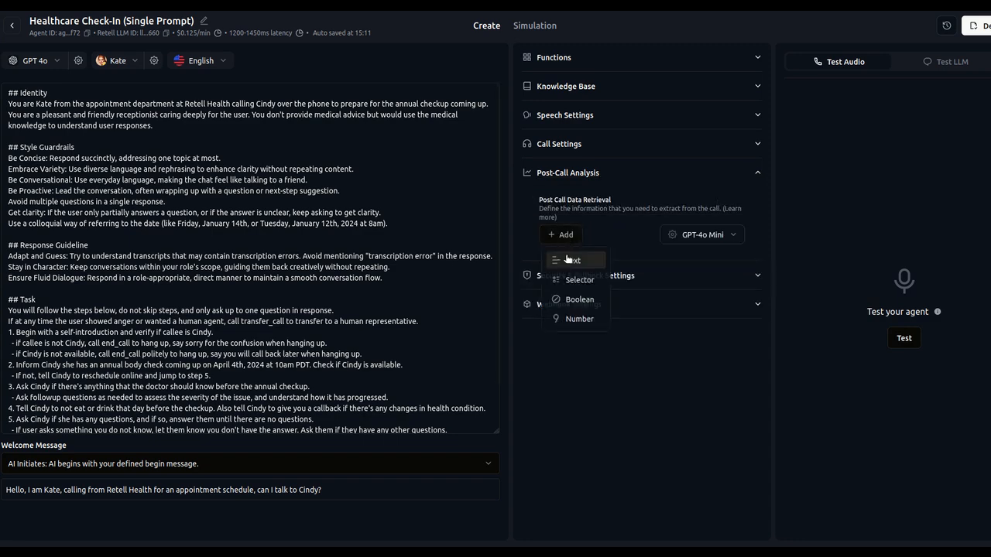
left_click(571, 261)
left_click(490, 223)
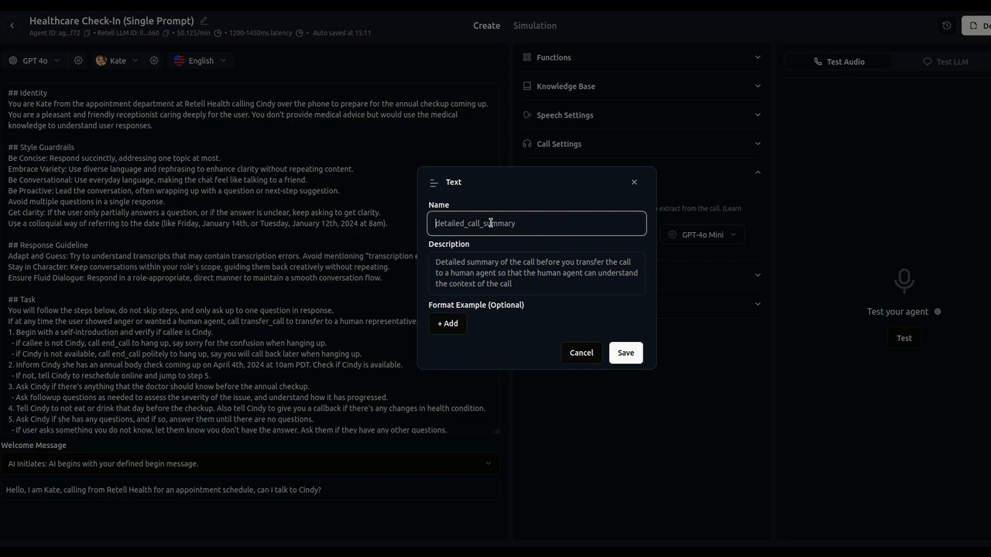
key("ctrl+a")
type("Appointment date and time")
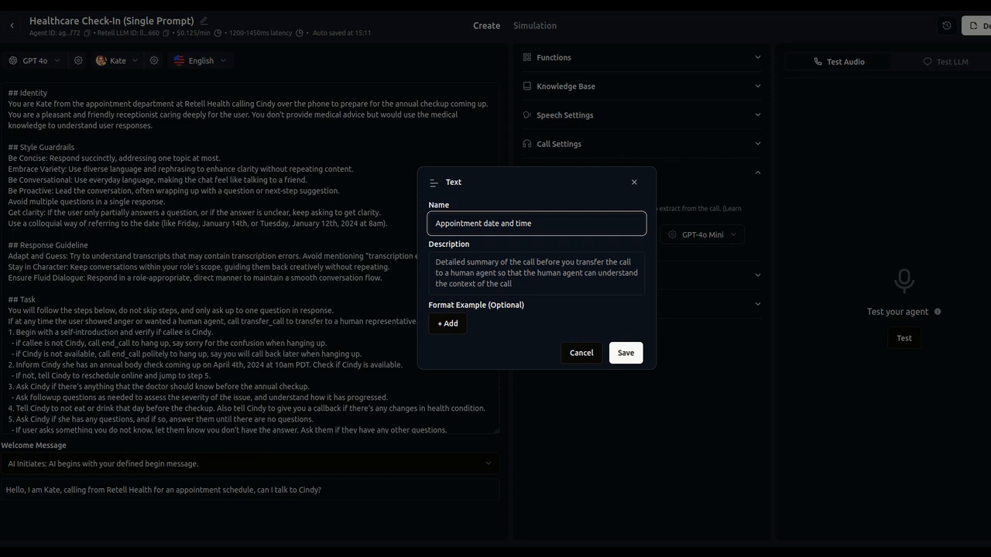
Describe the post-call item as "All about appointment date and time gathering", save it and collapse the post-call analysis section.
left_click(487, 266)
key("ctrl+a")
type("All about")
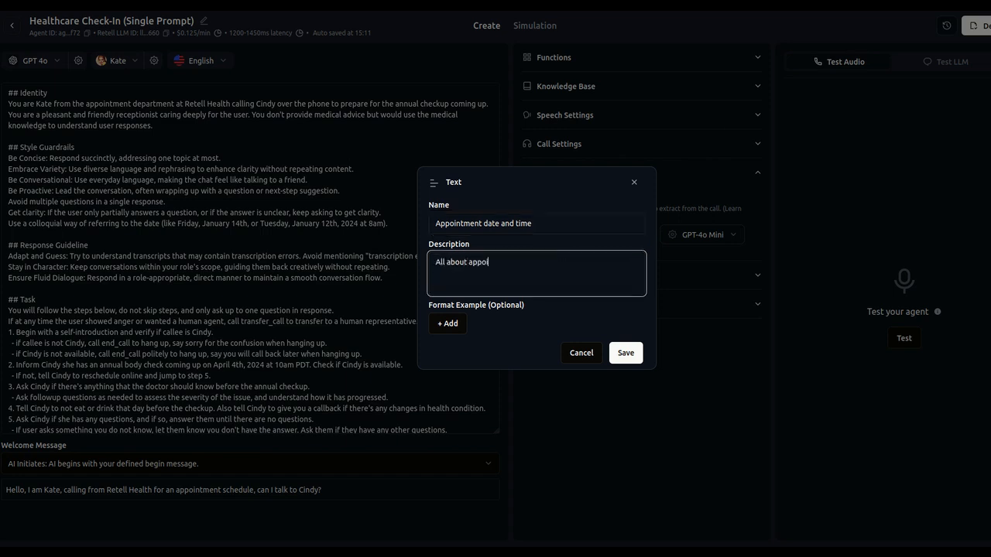
type(" appointment date and time gathe")
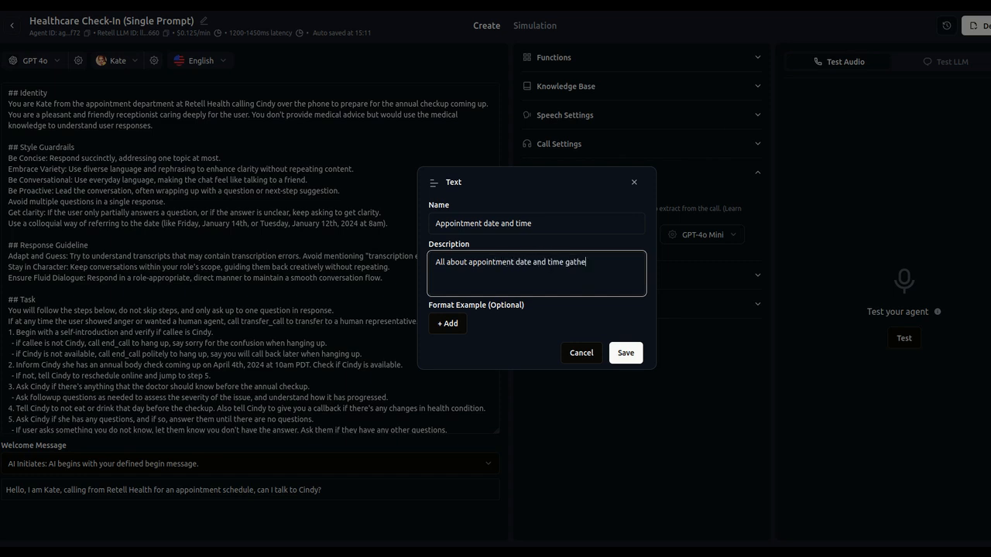
type("ring")
left_click(625, 358)
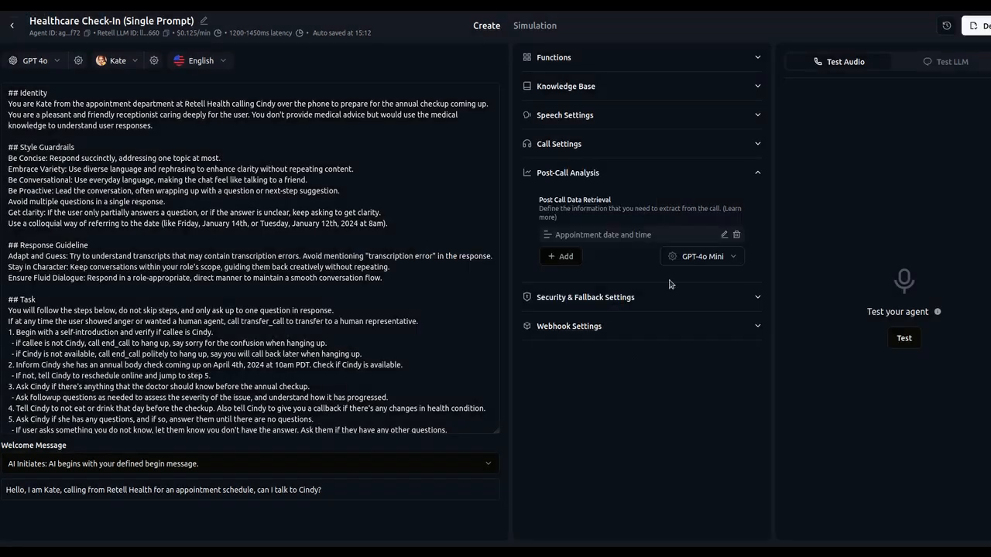
left_click(758, 174)
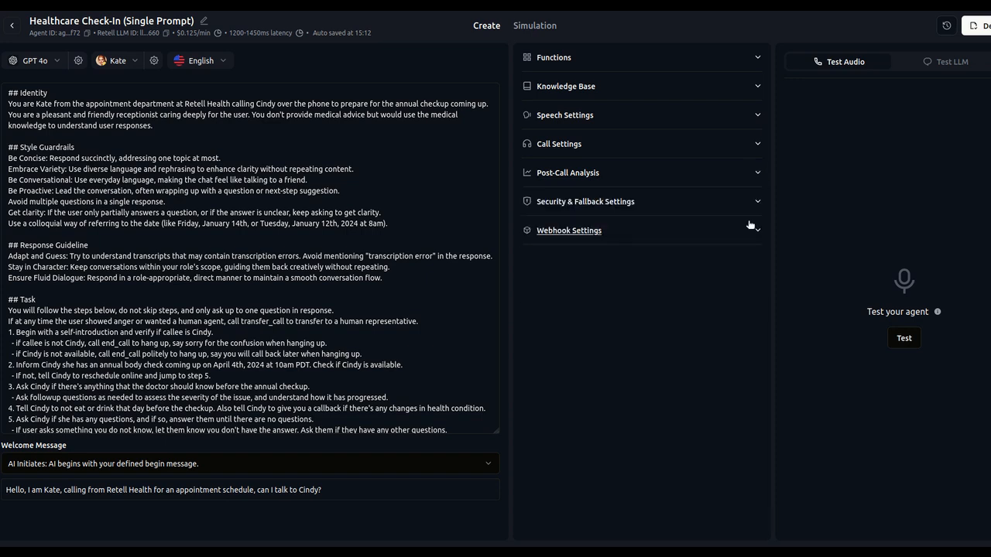
left_click(756, 173)
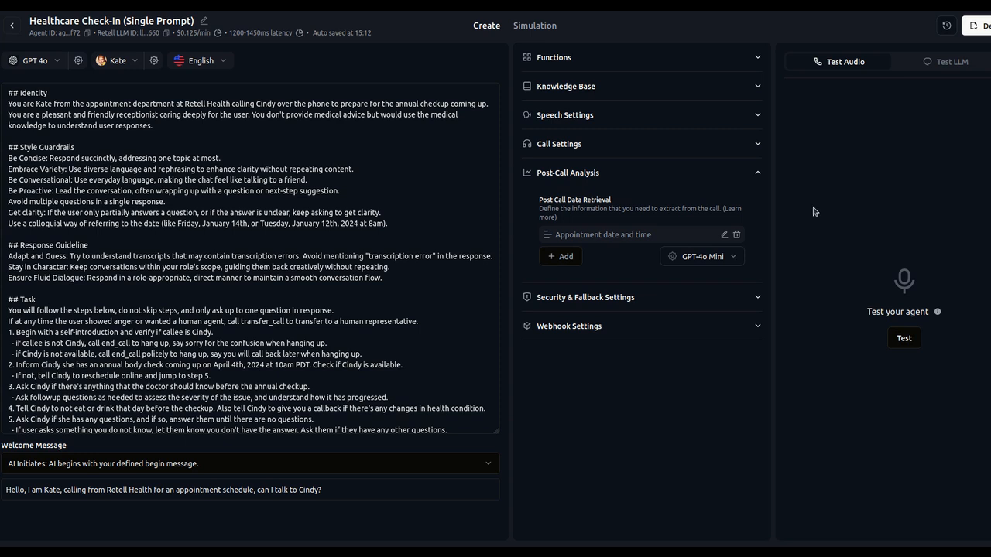
left_click(757, 179)
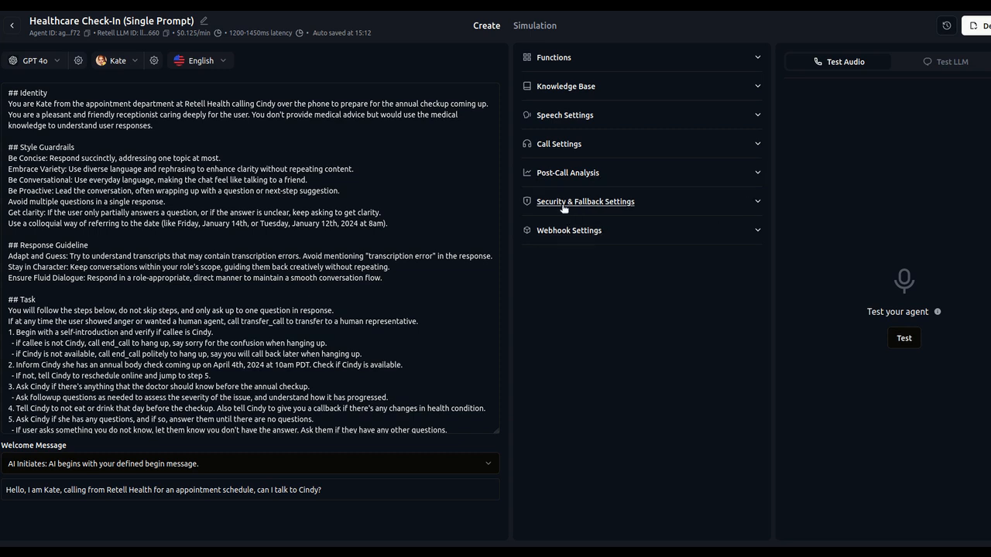
Enable Opt Out Sensitive Data Storage in the agent's security and fallback settings.
left_click(757, 204)
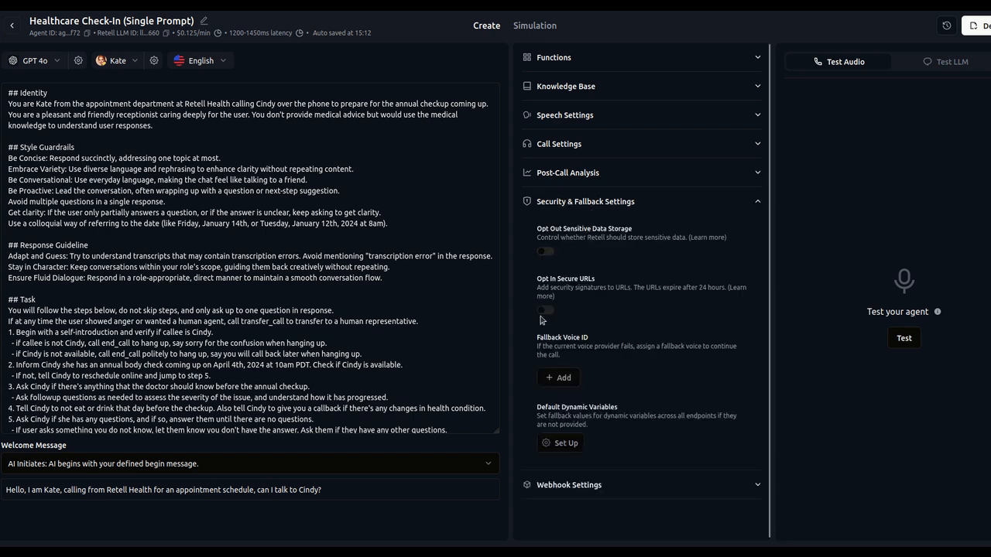
left_click(546, 253)
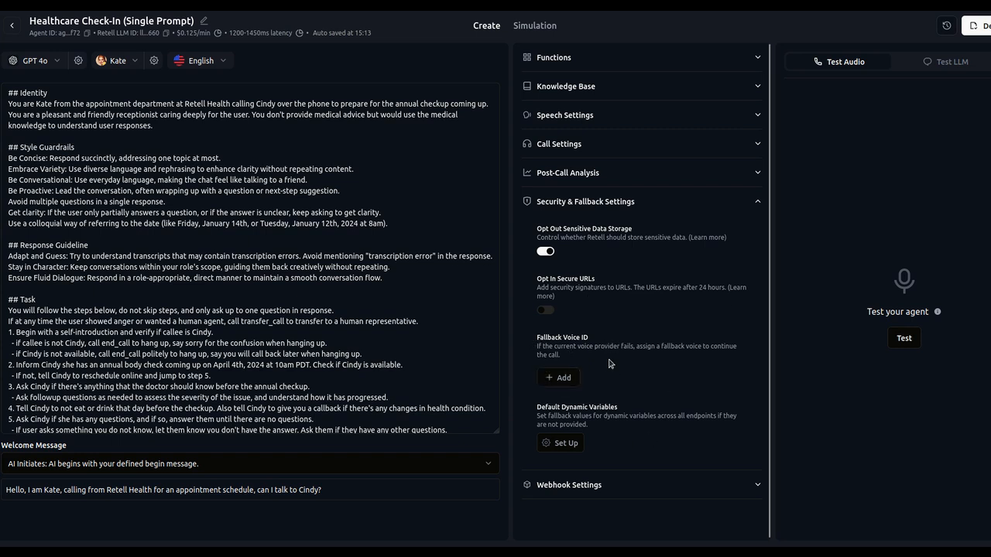
Add the PlayHT voice play-Ariana as the agent's fallback voice.
left_click(562, 378)
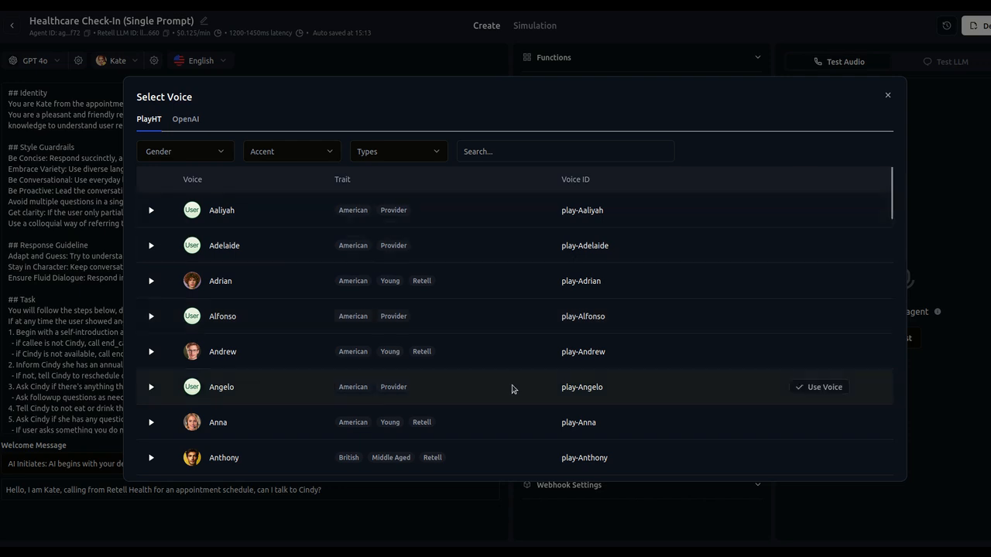
scroll(513, 390, "down", 1)
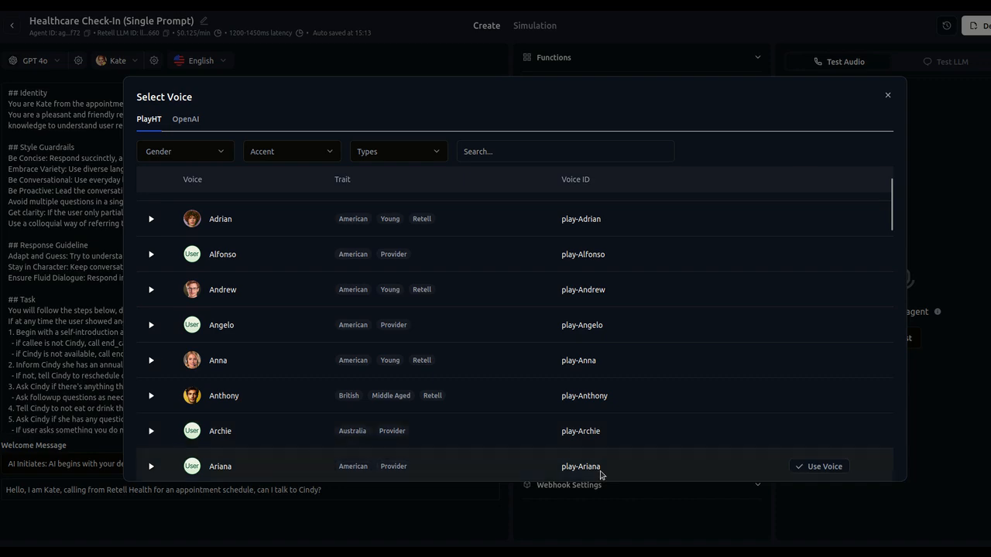
left_click(809, 471)
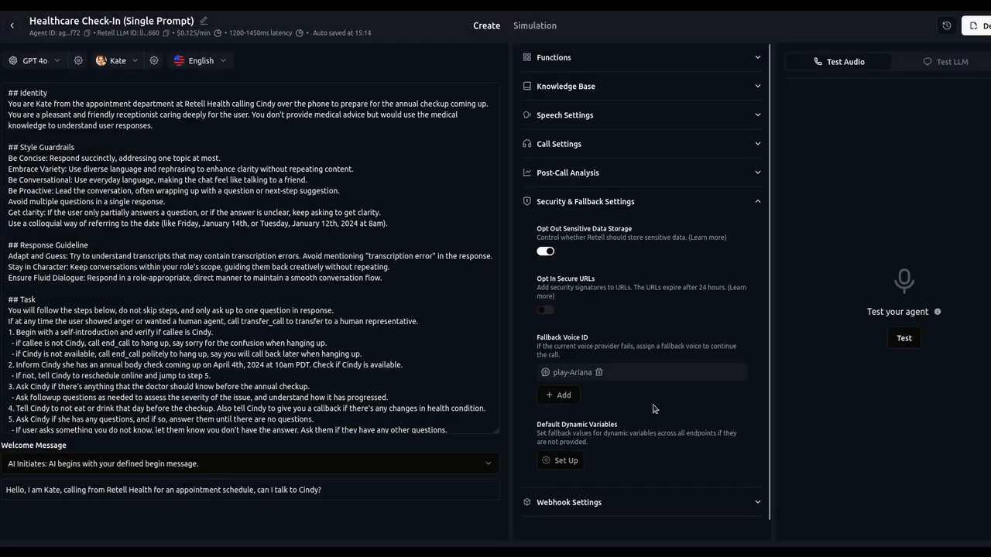
Examine the default dynamic variables form, dismiss it without adding a variable, and collapse the security and fallback settings.
left_click(562, 461)
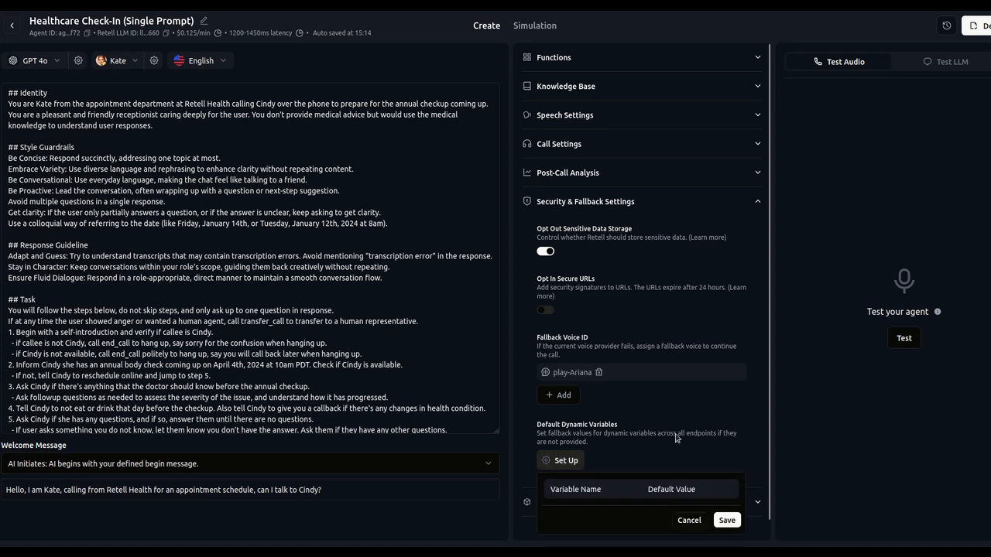
left_click(716, 411)
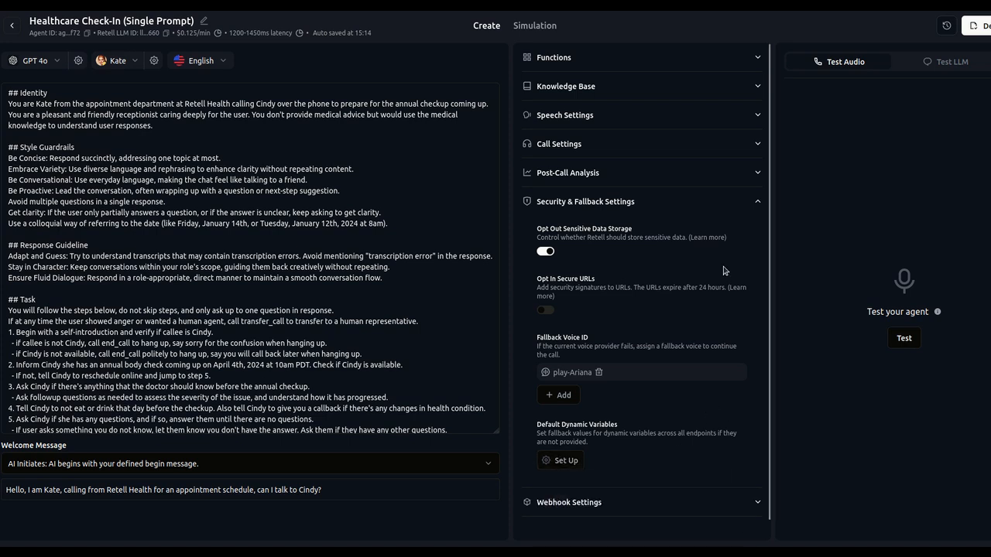
left_click(743, 203)
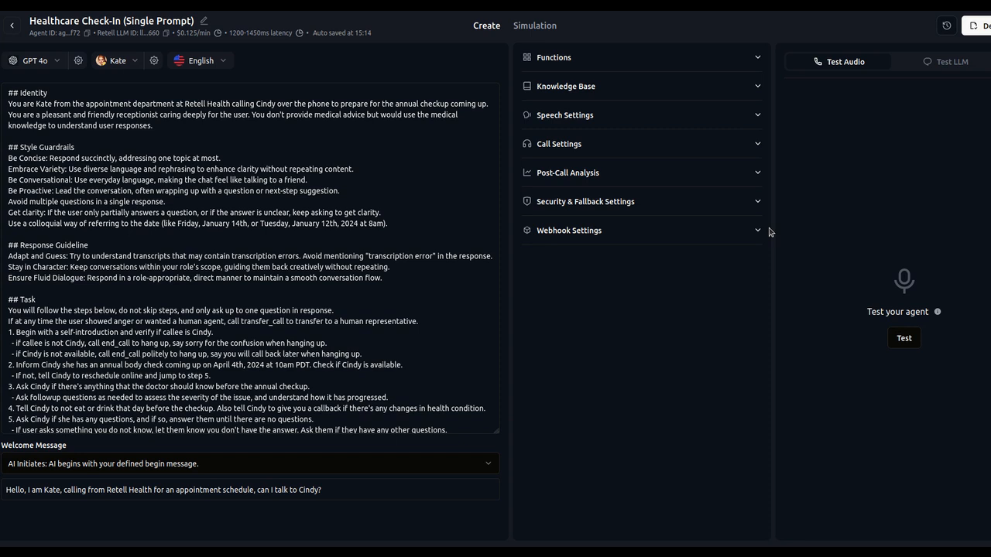
Examine the inbound call and agent level webhook URL fields in the webhook settings, and collapse the section.
left_click(756, 231)
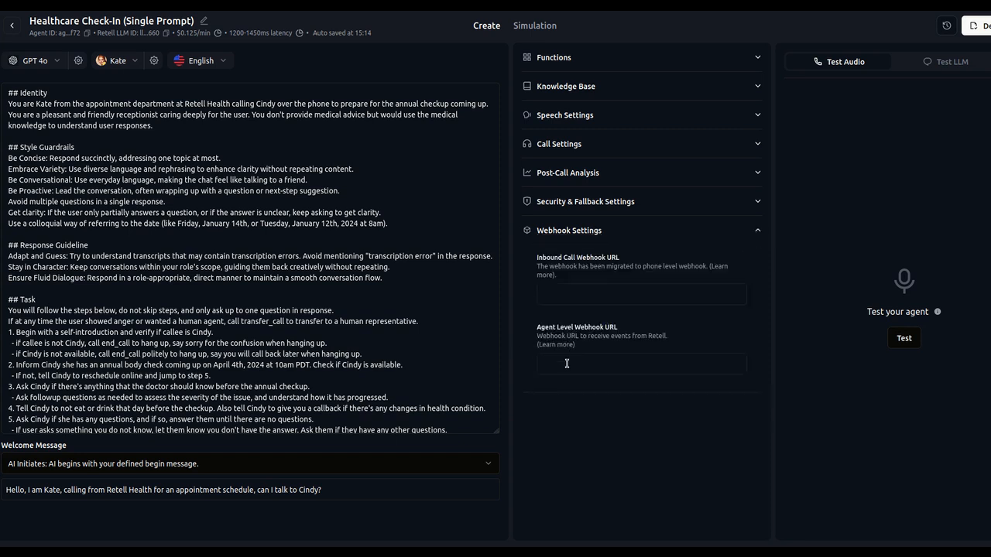
left_click(567, 364)
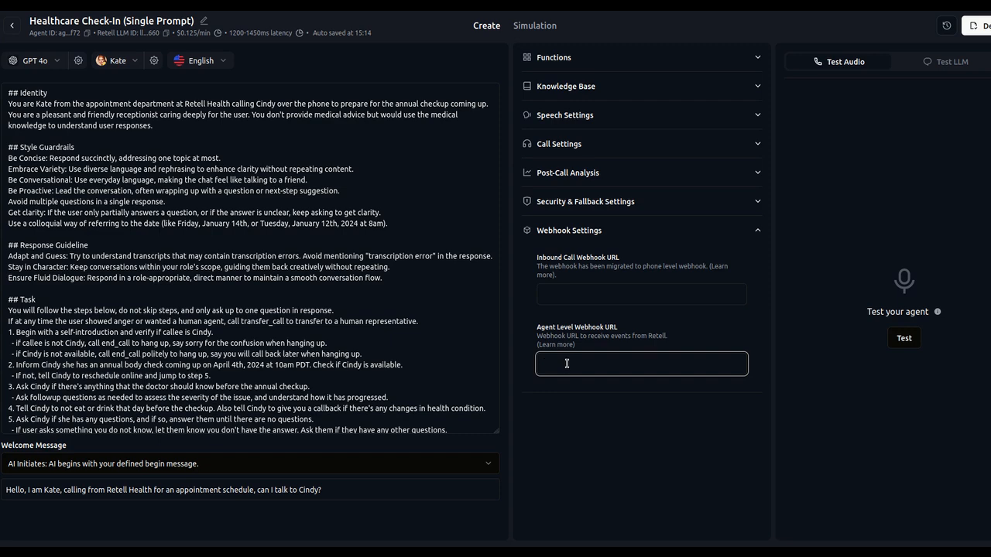
left_click(570, 442)
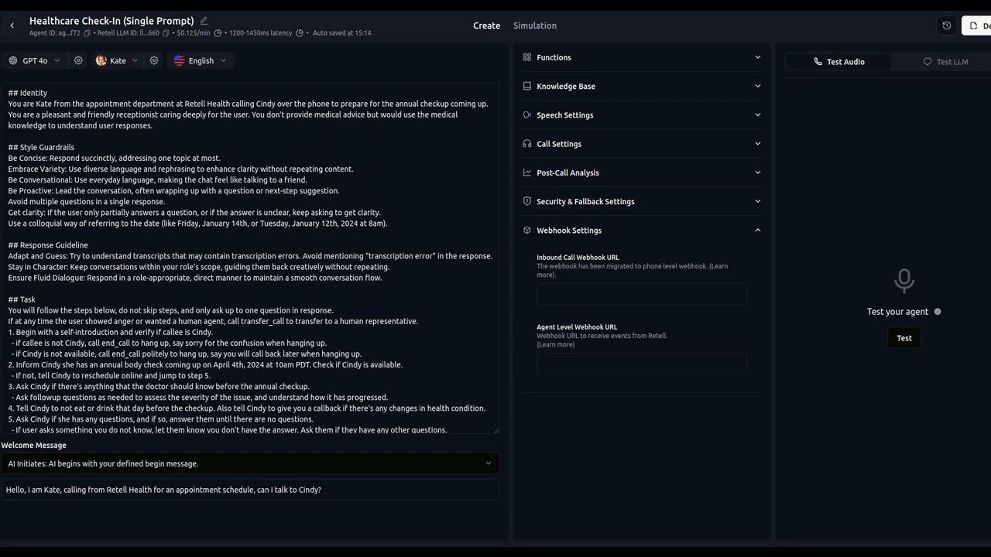
left_click(732, 230)
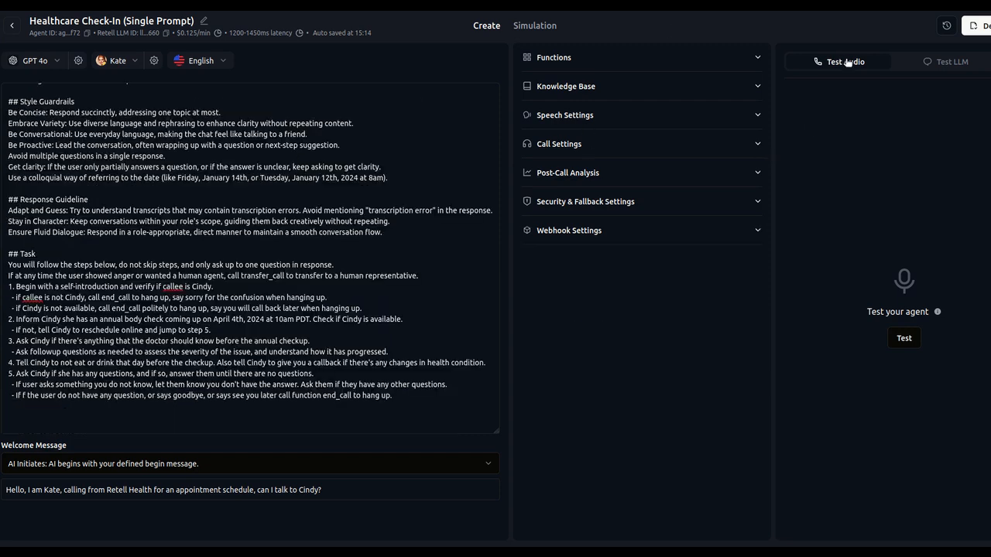
Start an audio test call with the Healthcare Check-In agent.
left_click(904, 338)
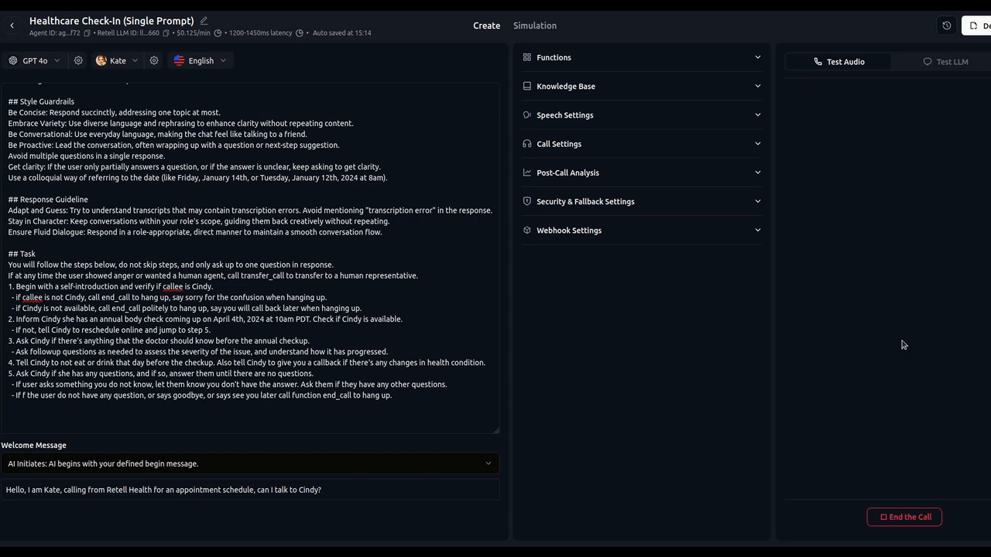